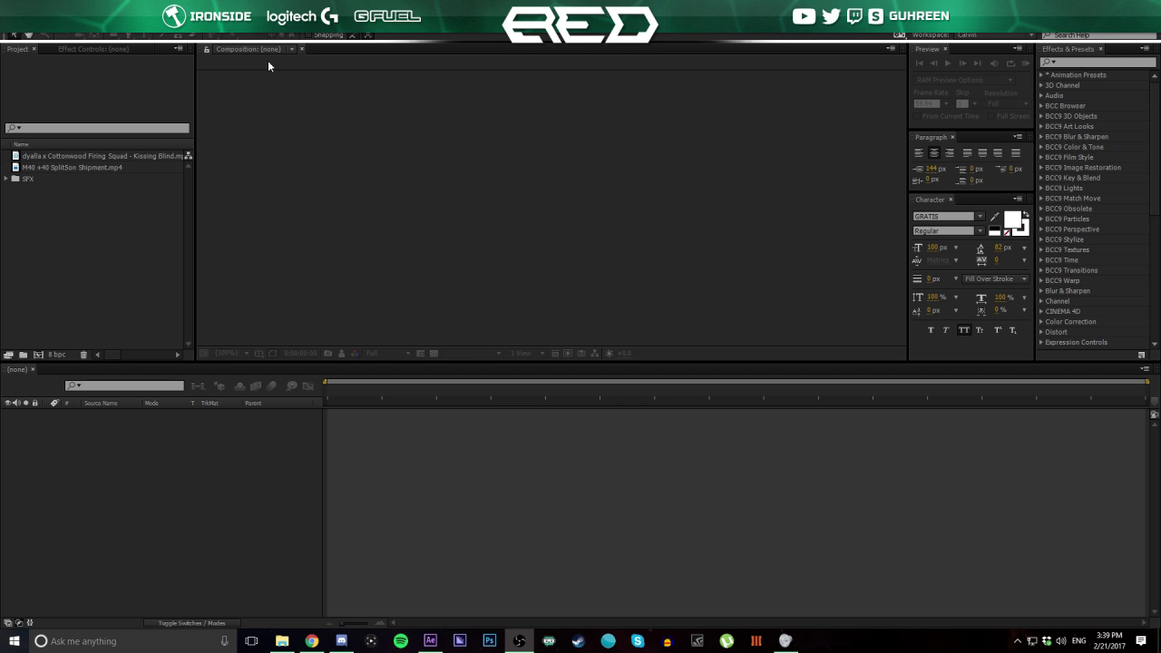
- Create a new composition from the audio file dyalla x Cottonwood Firing Squad - Kissing Blind.mp3
{"action": "left_click", "coordinate": [69, 155]}
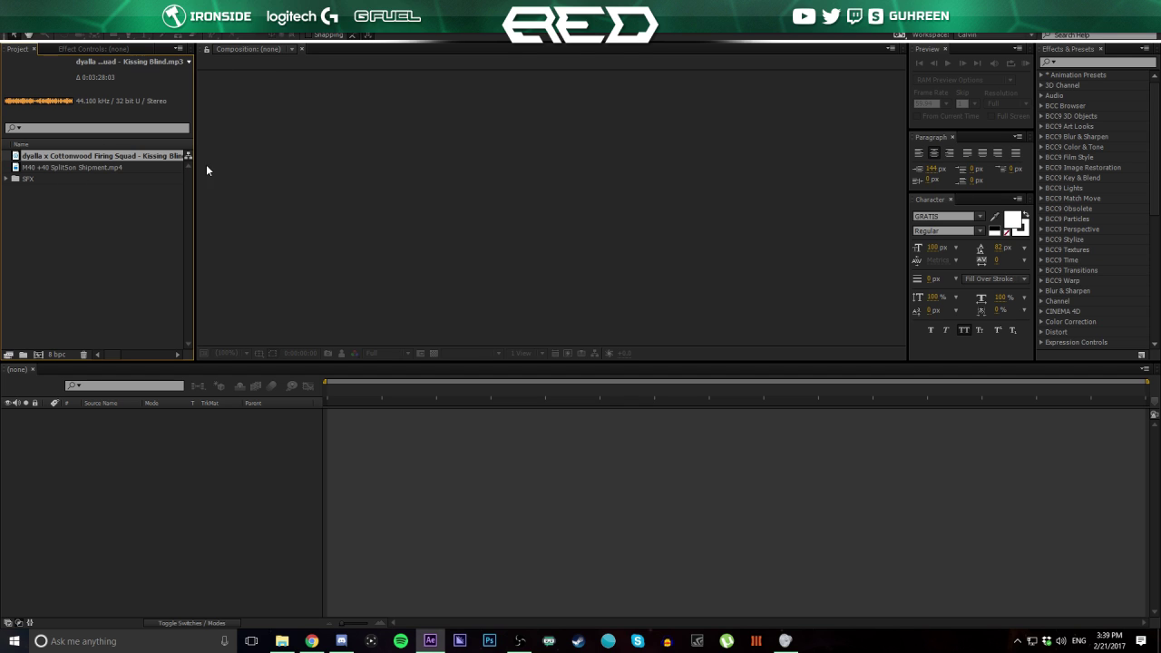
{"action": "left_click", "coordinate": [49, 155]}
{"action": "left_click", "coordinate": [45, 168]}
{"action": "left_click", "coordinate": [37, 180]}
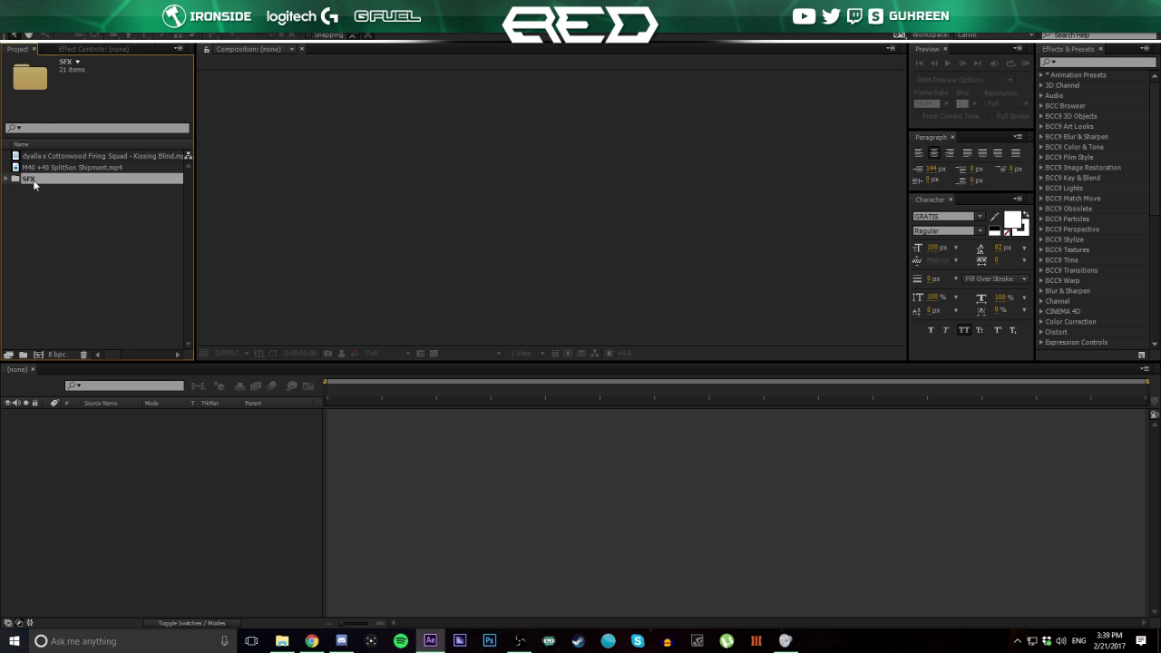
{"action": "left_click", "coordinate": [42, 158]}
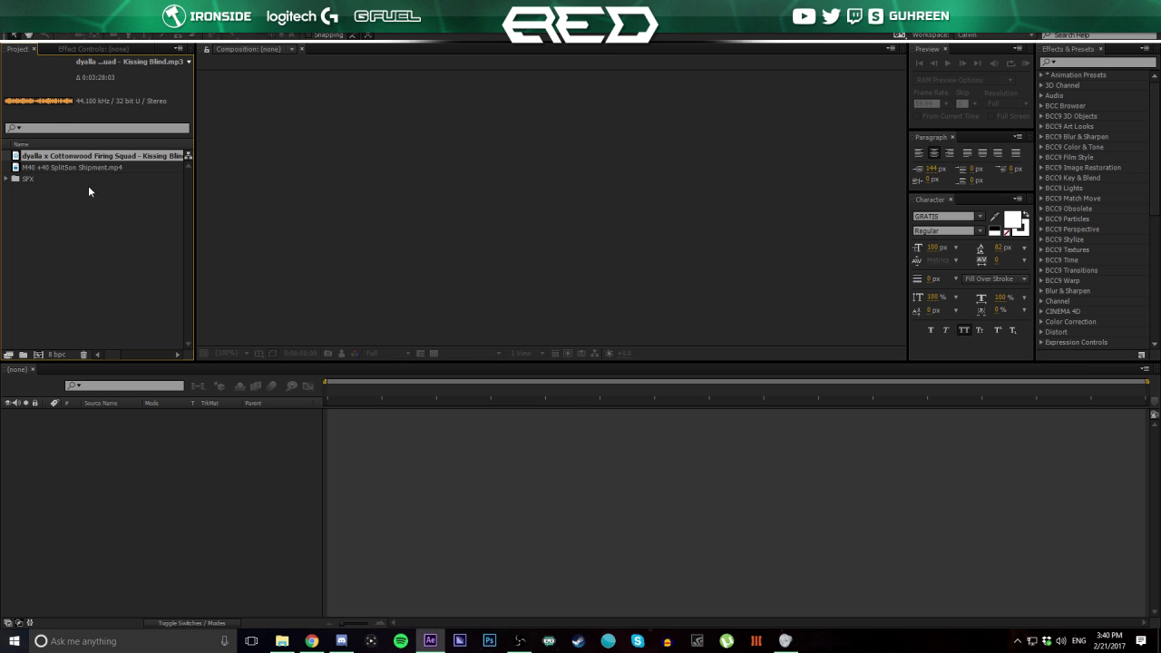
{"action": "left_click_drag", "start_coordinate": [52, 155], "coordinate": [36, 353]}
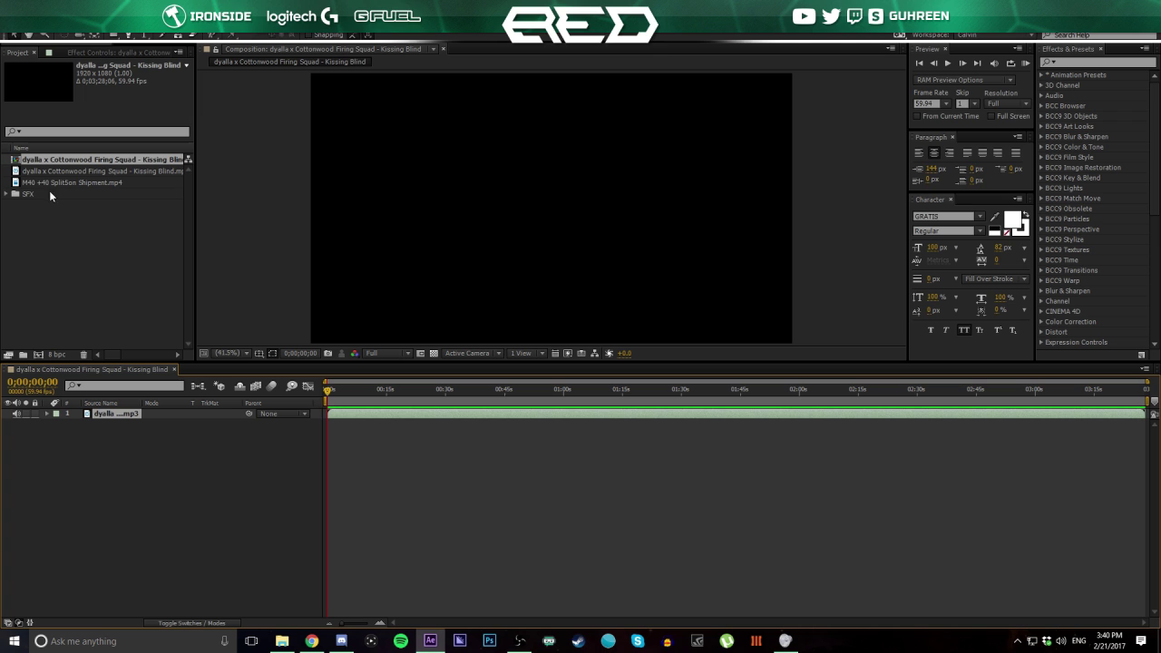
- Rename the new composition to Kissing Blind
{"action": "left_click", "coordinate": [41, 160]}
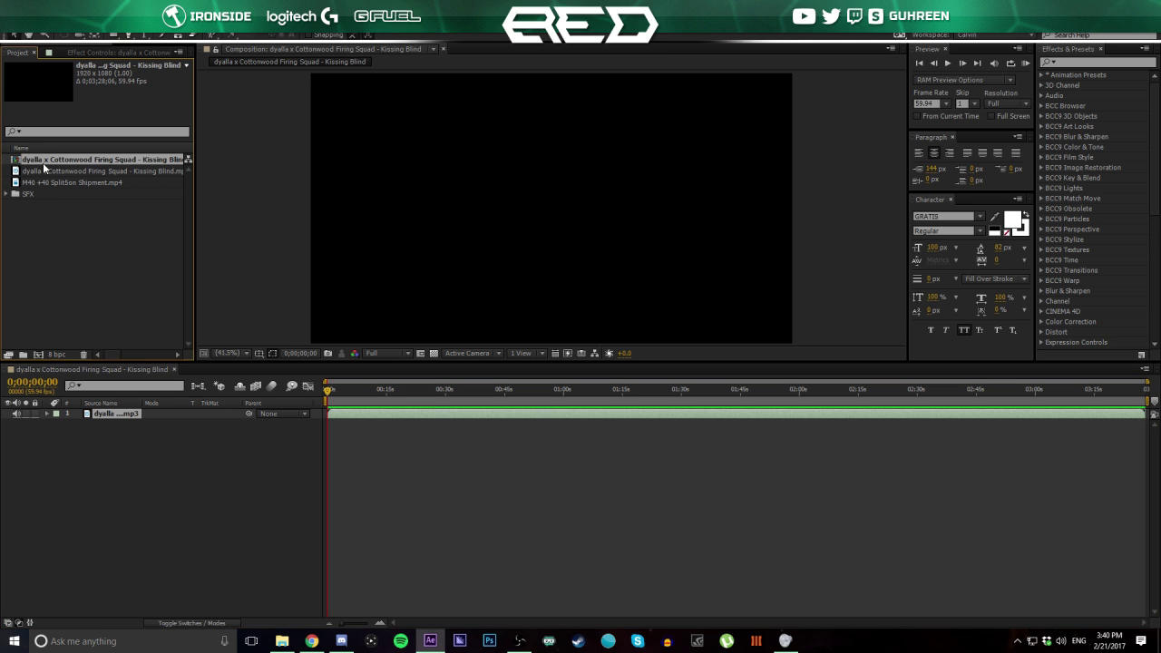
{"action": "key", "text": "Return"}
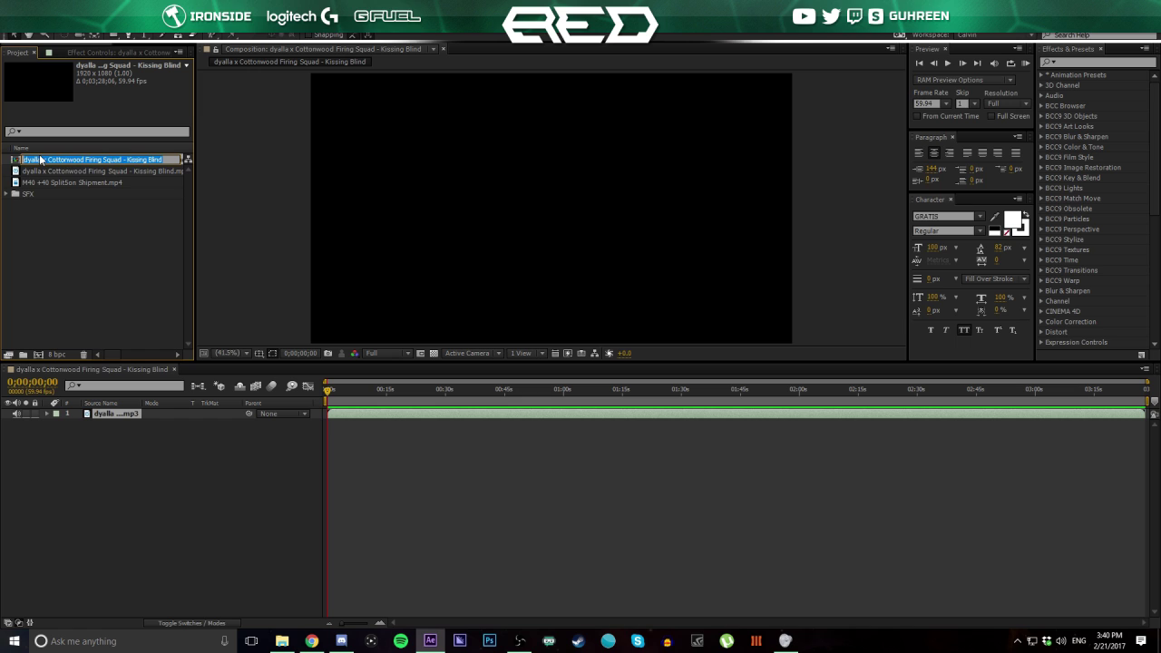
{"action": "type", "text": "Kissin"}
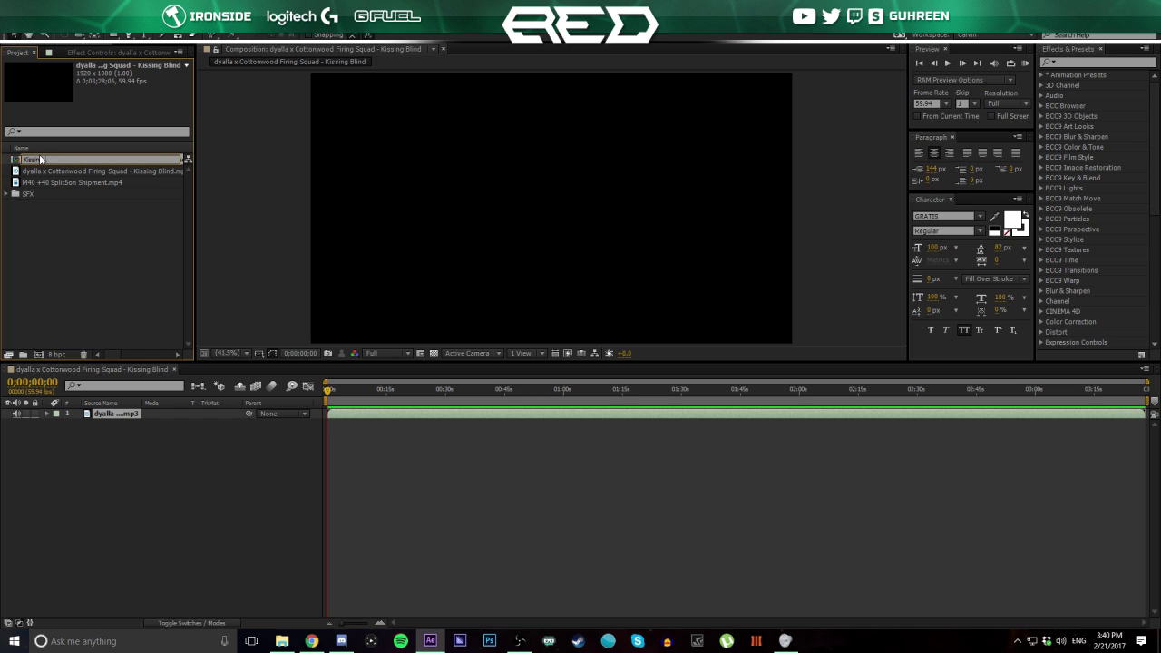
{"action": "type", "text": "g Blind"}
{"action": "key", "text": "Return"}
{"action": "left_click", "coordinate": [52, 321]}
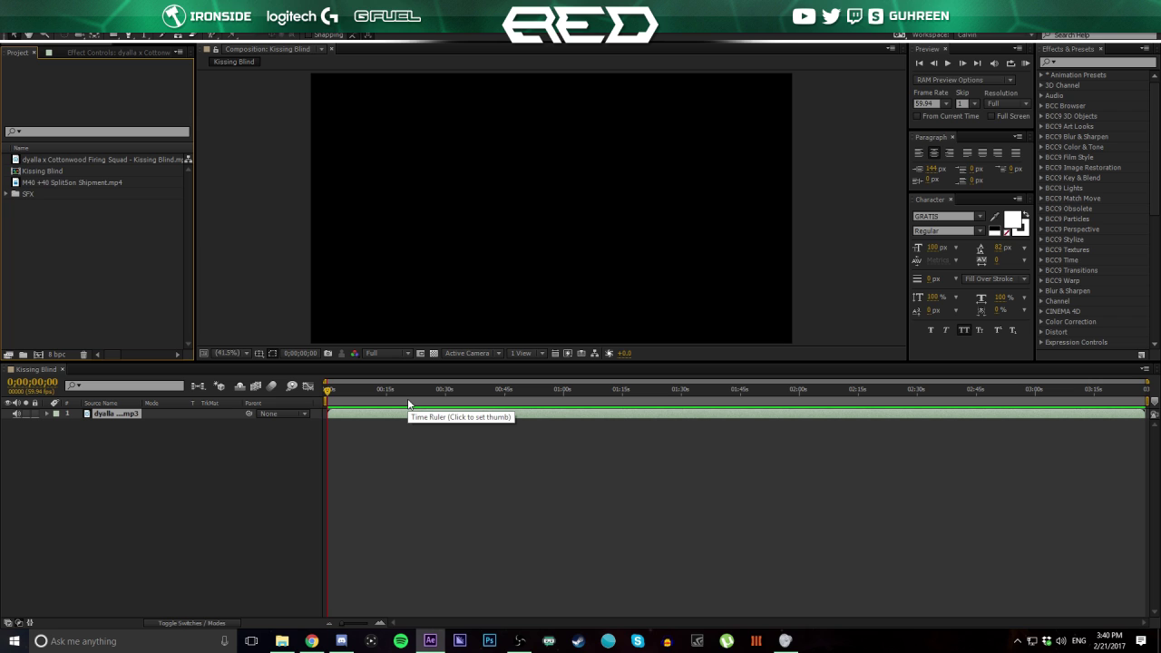
- Reveal the audio waveform of the mp3 layer in the Kissing Blind timeline
{"action": "left_click", "coordinate": [355, 452]}
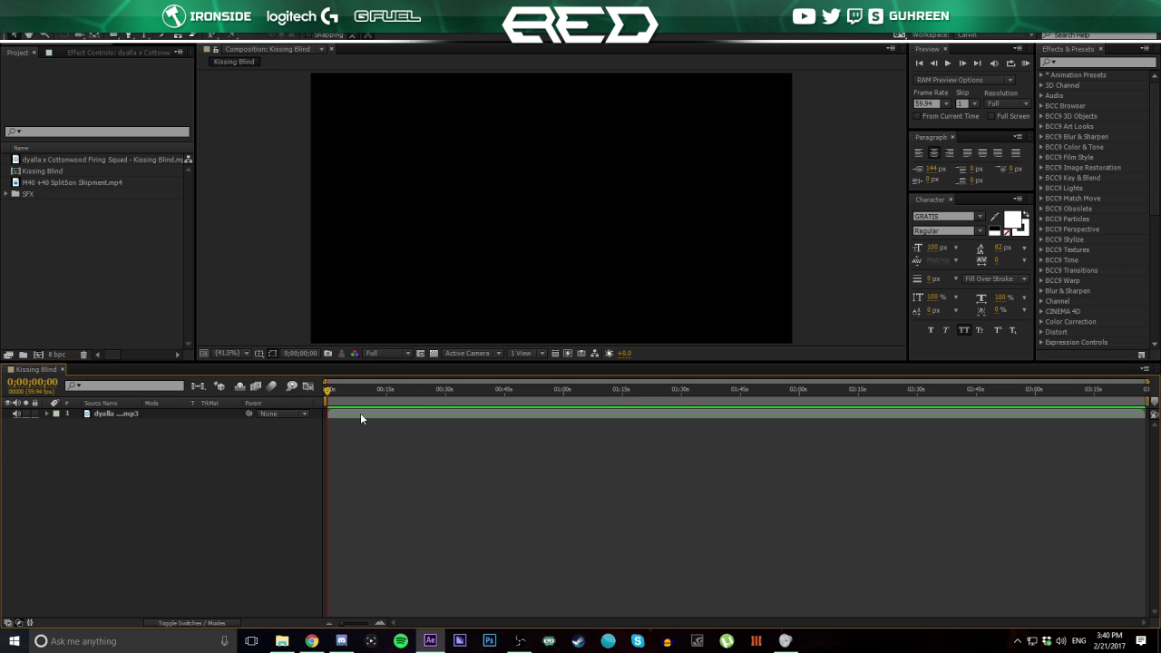
{"action": "left_click", "coordinate": [361, 413]}
{"action": "key", "text": "l"}
{"action": "key", "text": "l"}
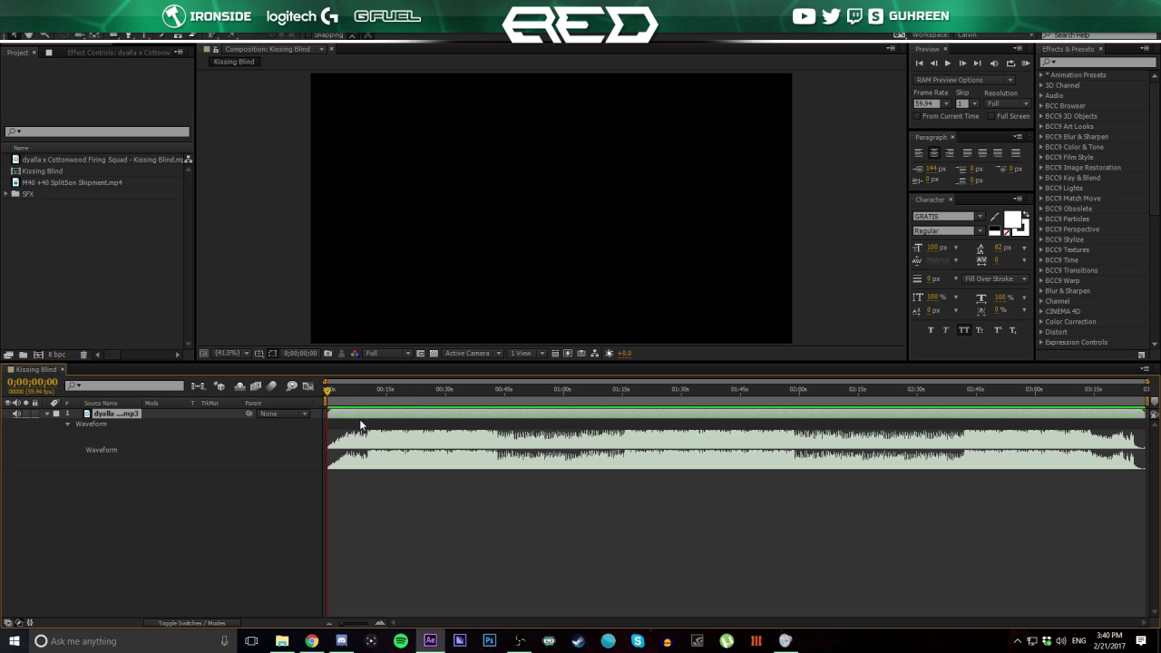
- Preview the song's audio from the start and from 0;00;10;12, where the waveform gets louder
{"action": "left_click_drag", "start_coordinate": [377, 398], "coordinate": [364, 398]}
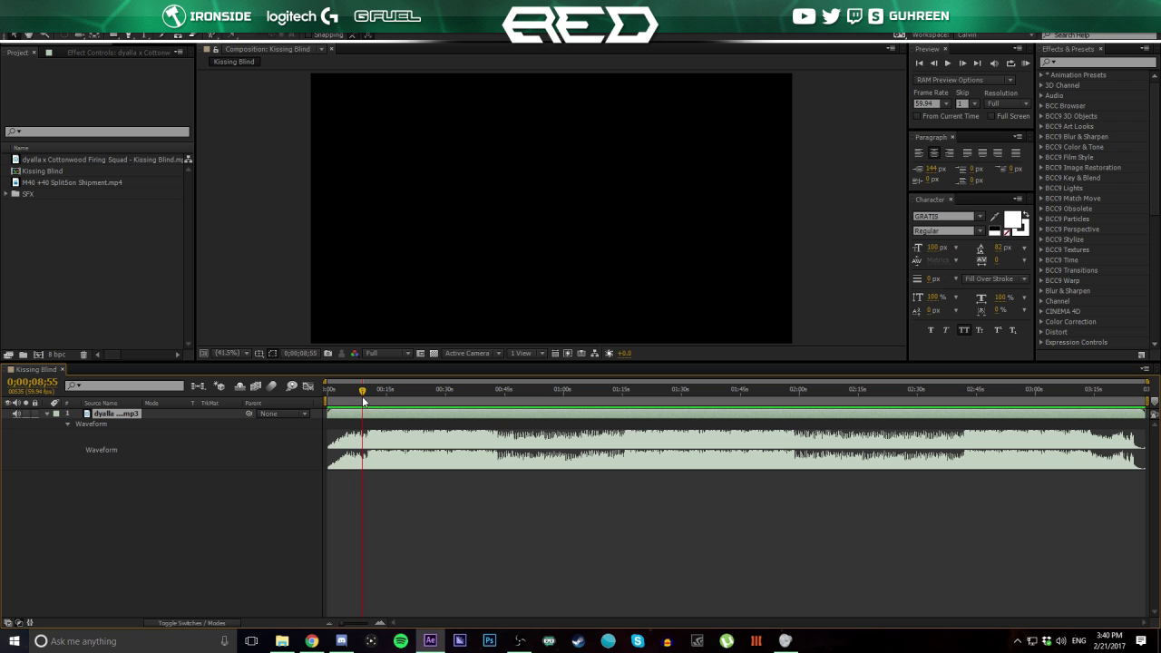
{"action": "left_click_drag", "start_coordinate": [1147, 381], "coordinate": [317, 396]}
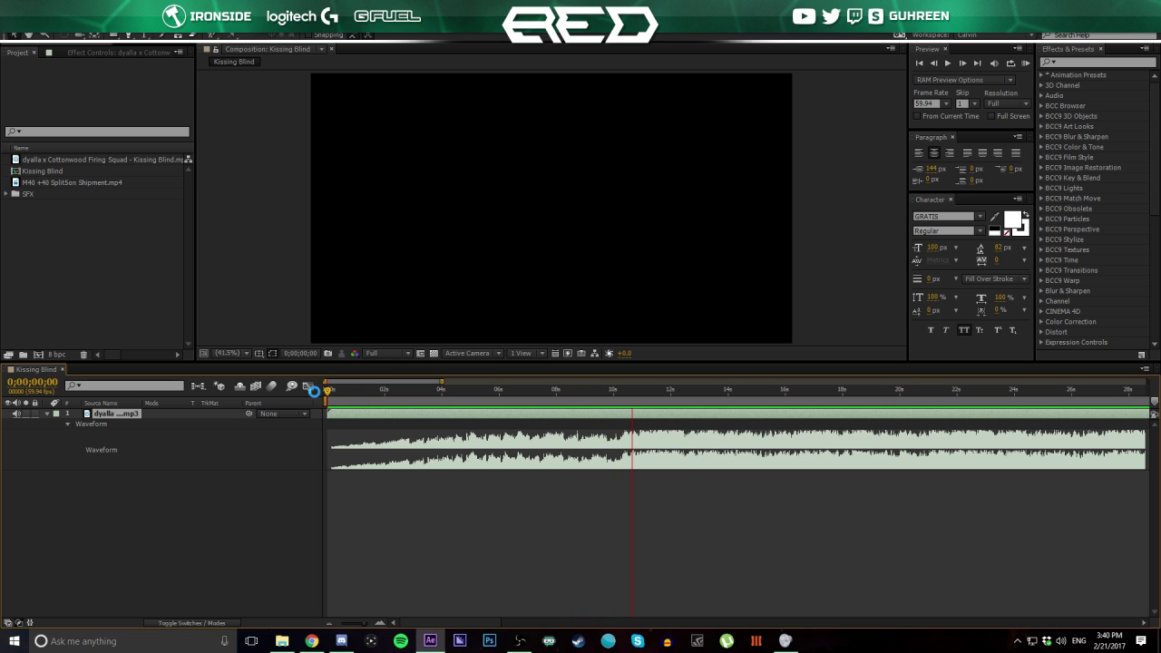
{"action": "left_click", "coordinate": [500, 392]}
{"action": "left_click_drag", "start_coordinate": [500, 392], "coordinate": [620, 394]}
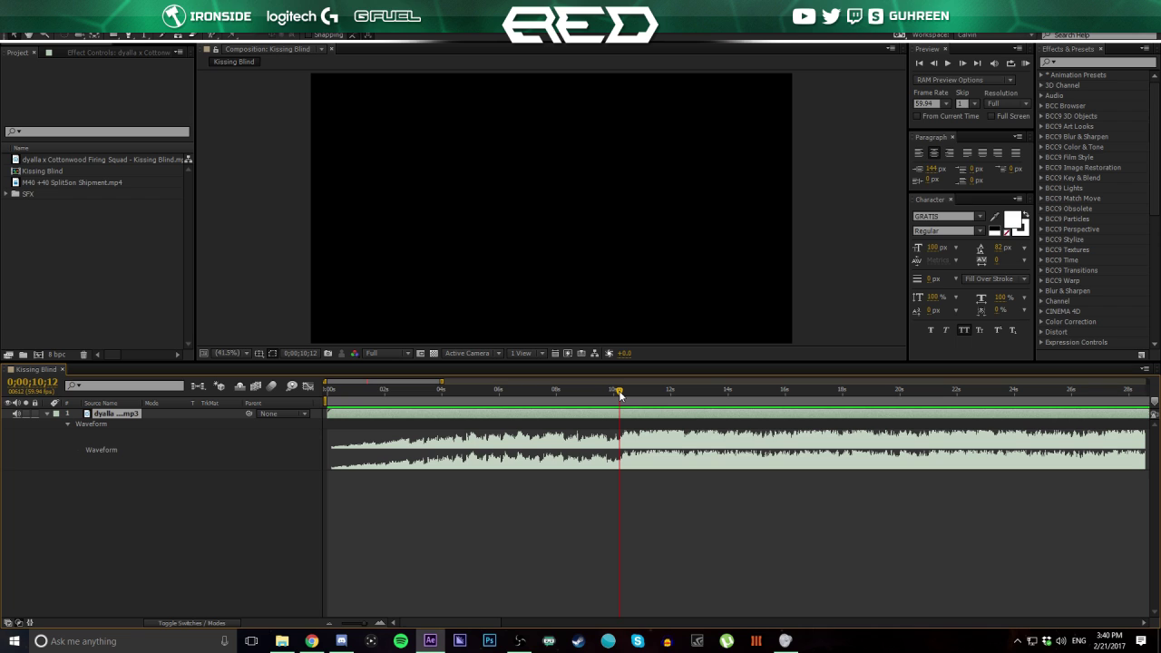
{"action": "key", "text": "KP_Decimal"}
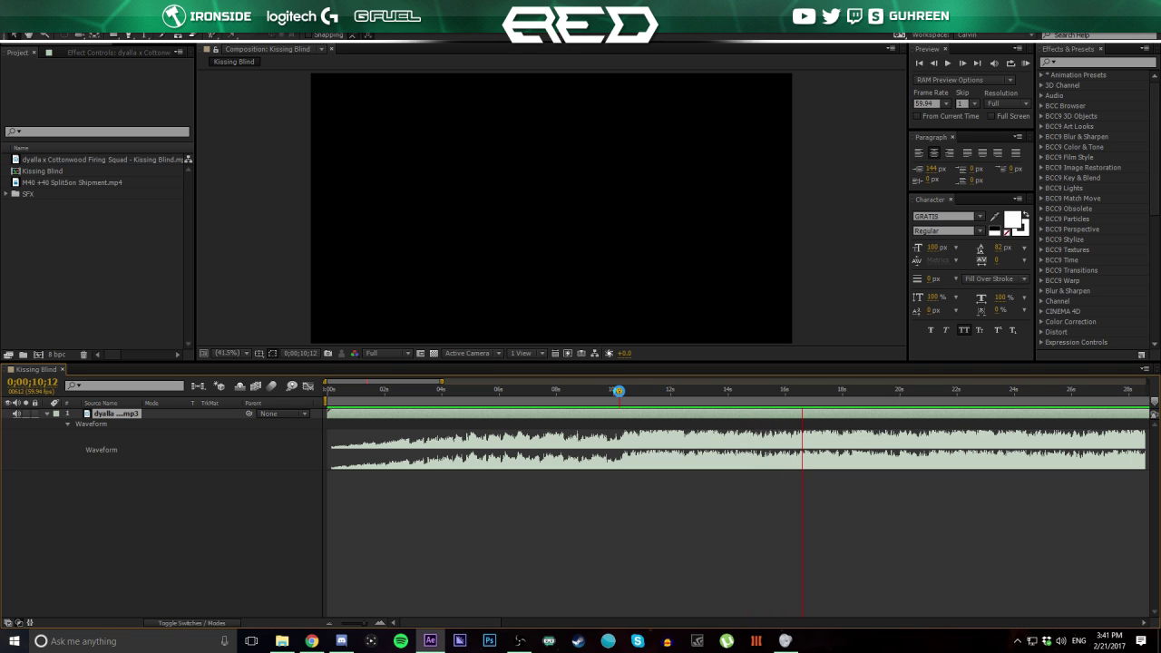
{"action": "key", "text": "space"}
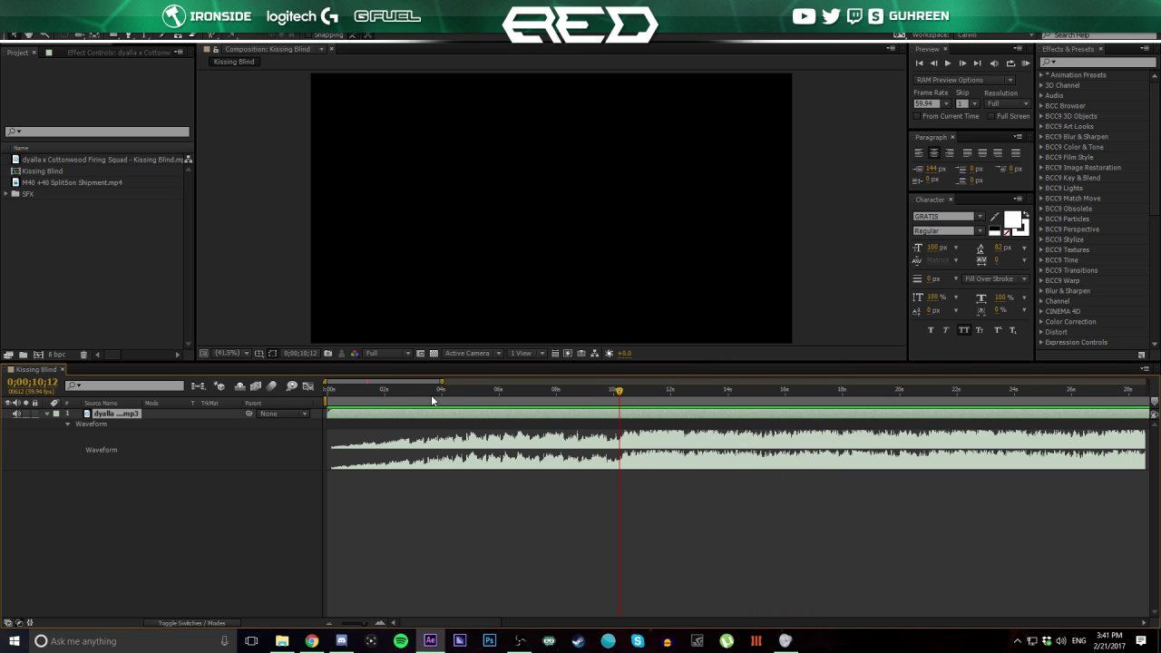
- Try a composition marker at about 7 seconds with no layer selected, and delete that marker
{"action": "left_click_drag", "start_coordinate": [442, 380], "coordinate": [401, 381]}
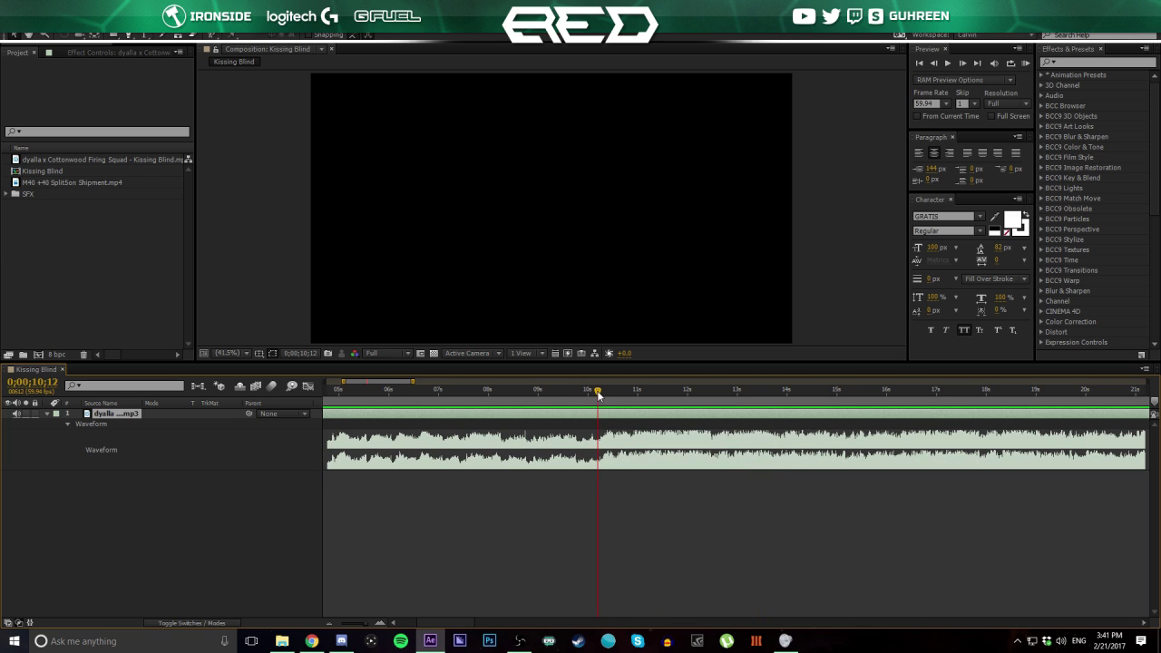
{"action": "left_click_drag", "start_coordinate": [598, 394], "coordinate": [446, 400]}
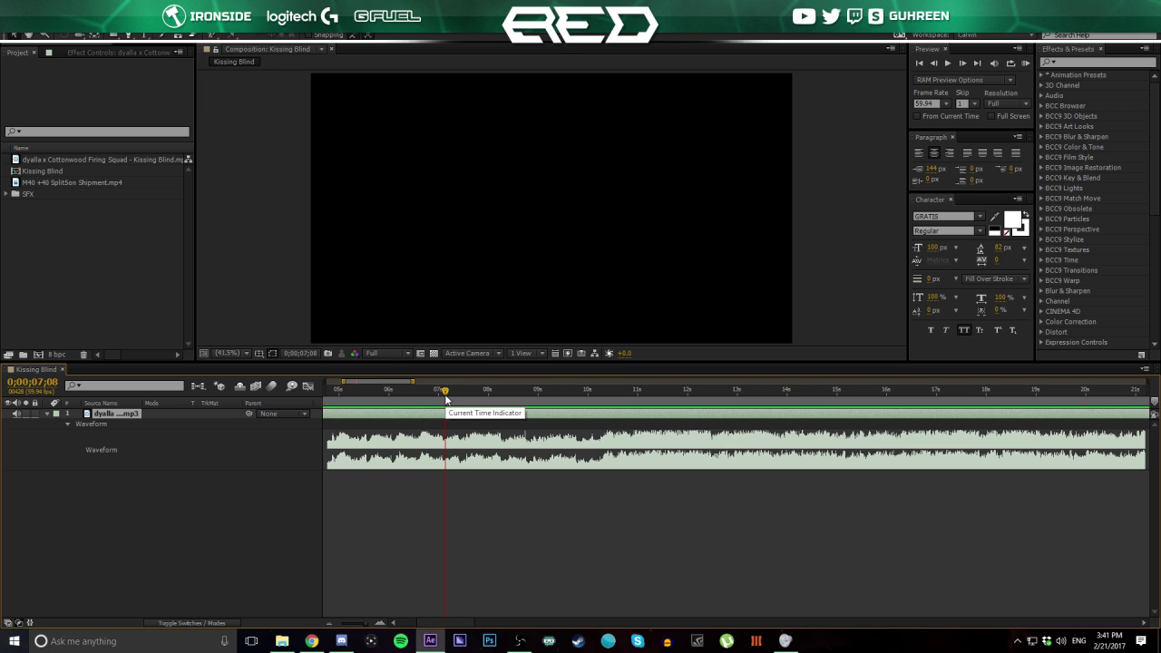
{"action": "left_click", "coordinate": [504, 574]}
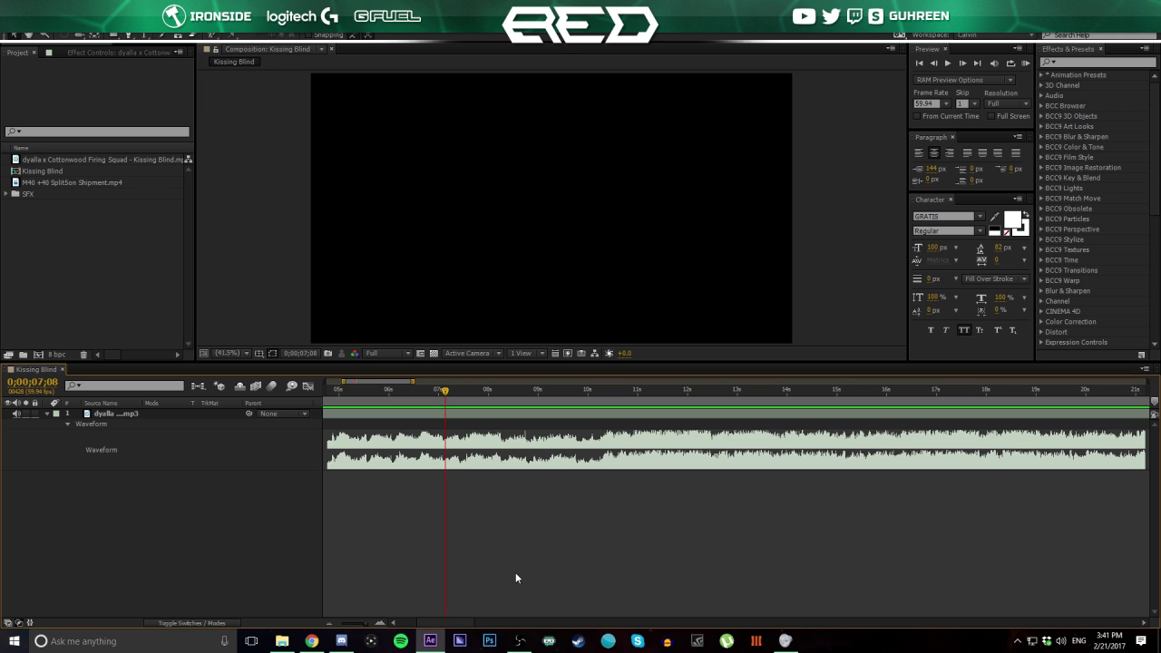
{"action": "key", "text": "KP_Multiply"}
{"action": "right_click", "coordinate": [448, 404]}
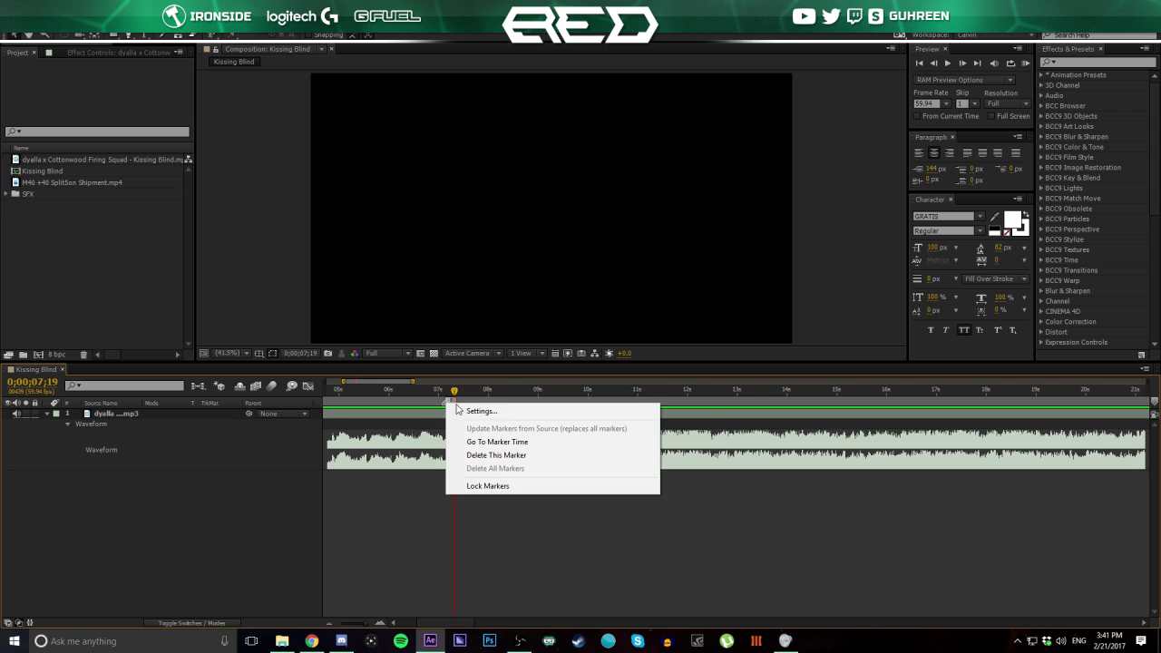
{"action": "left_click", "coordinate": [485, 453]}
- Preview the audio from 0;00;05;58 and add a composition marker at about 0;00;08;12
{"action": "left_click", "coordinate": [388, 392]}
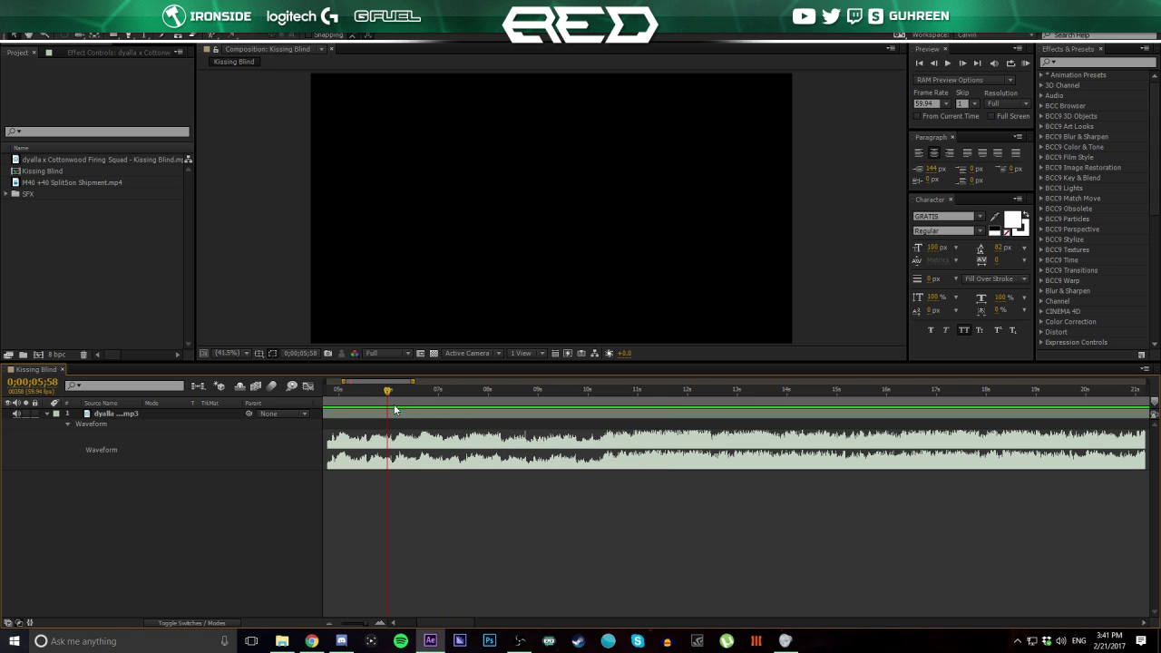
{"action": "key", "text": "KP_Decimal"}
{"action": "left_click", "coordinate": [498, 391]}
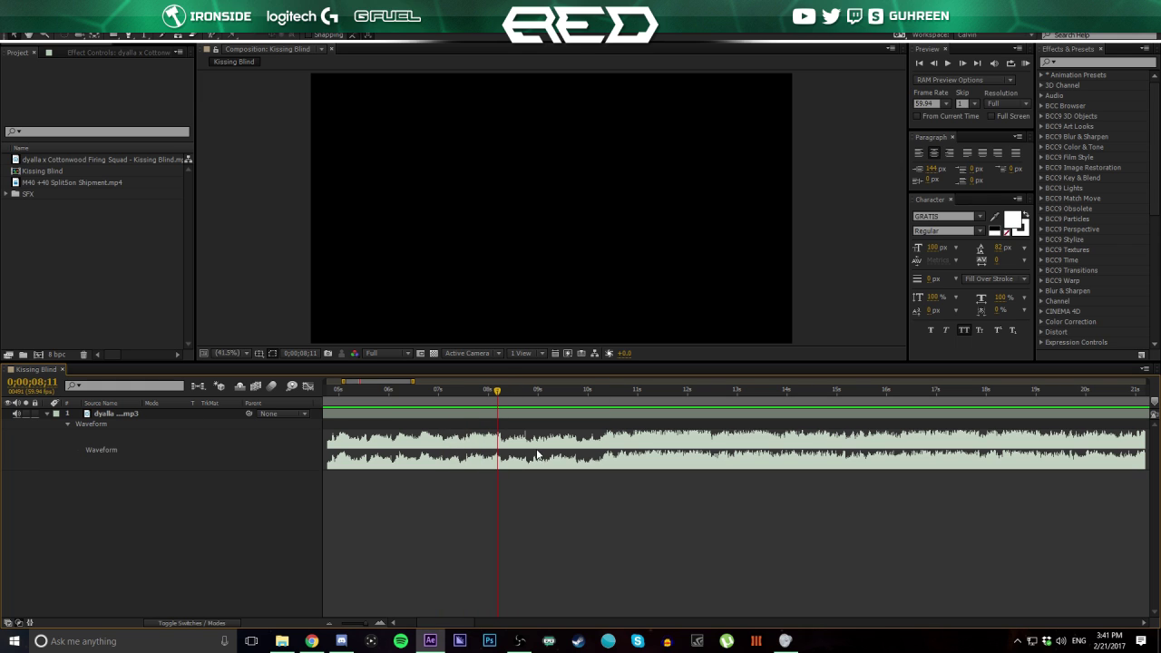
{"action": "left_click", "coordinate": [499, 391]}
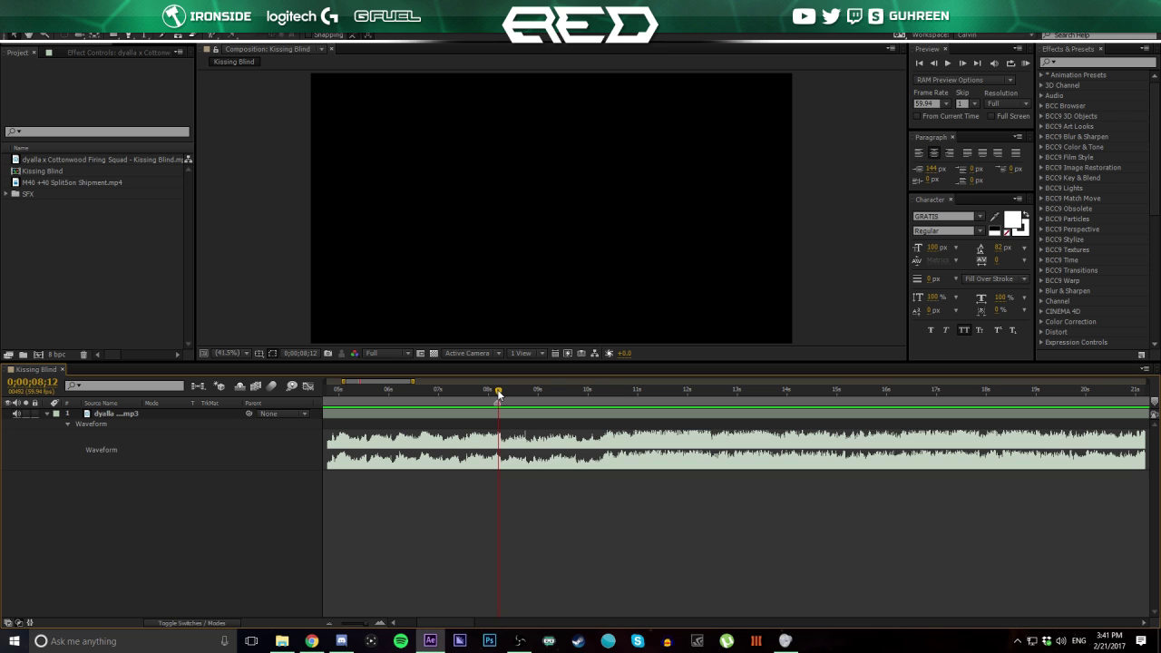
- Preview the audio from 0;00;08;08 and add a composition marker at 0;00;10;56
{"action": "left_click_drag", "start_coordinate": [498, 391], "coordinate": [495, 392]}
{"action": "key", "text": "KP_Decimal"}
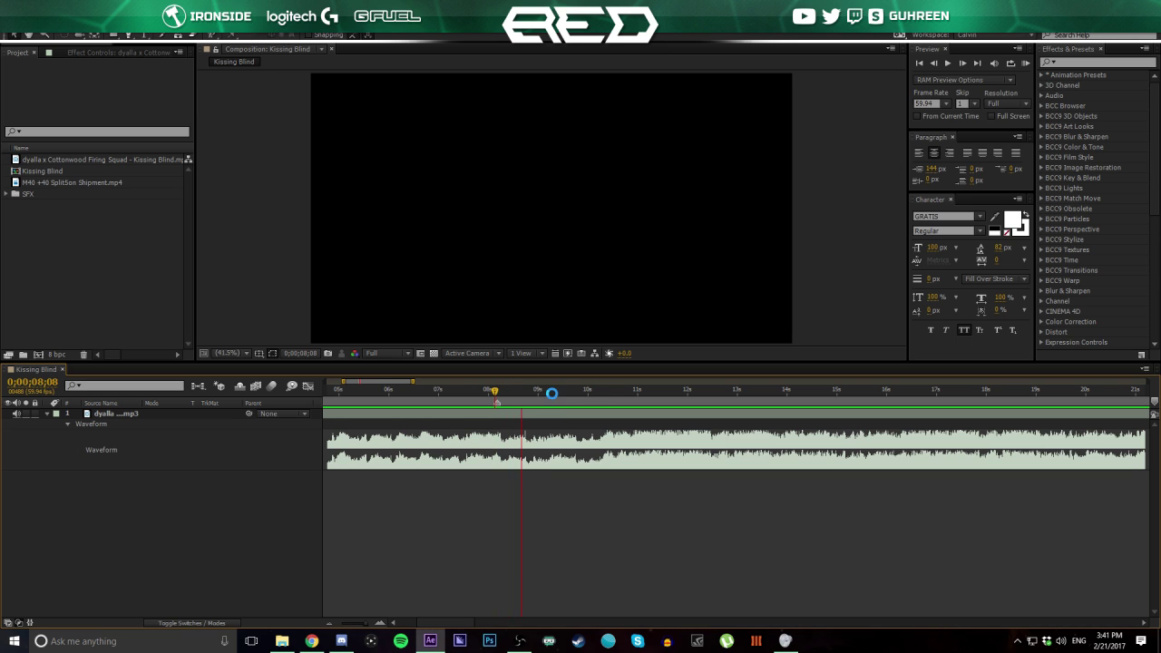
{"action": "left_click", "coordinate": [634, 400]}
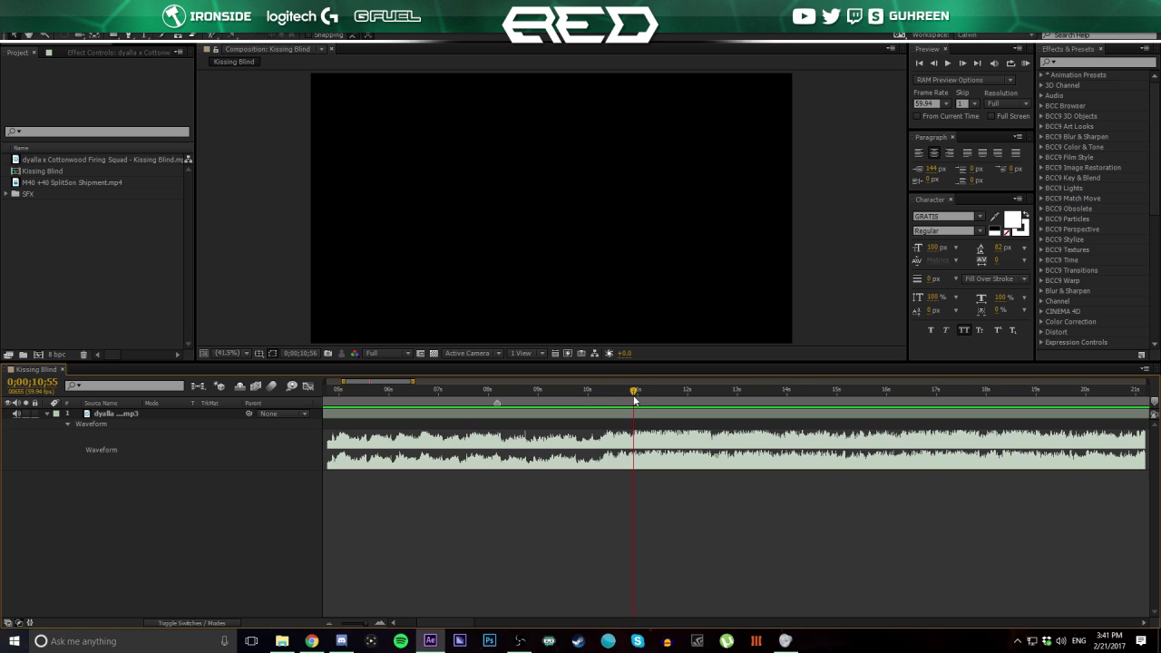
{"action": "key", "text": "KP_Multiply"}
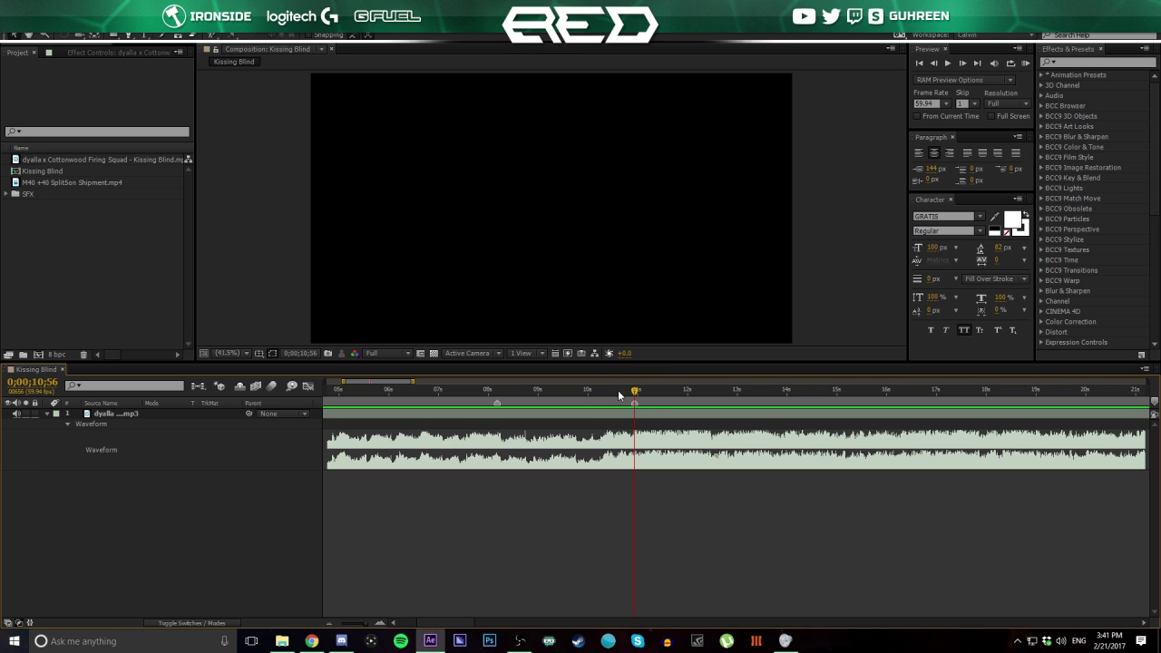
- Preview the audio from the marker at 0;00;10;56 and add a composition marker at about 13 seconds
{"action": "left_click_drag", "start_coordinate": [405, 381], "coordinate": [348, 391]}
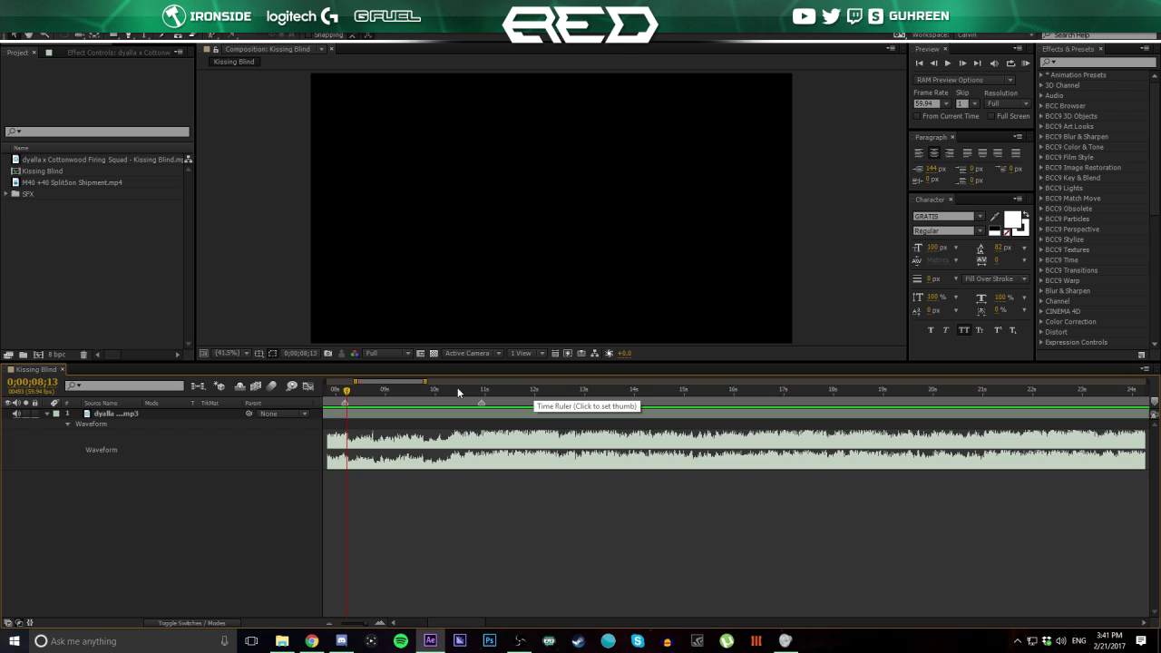
{"action": "left_click", "coordinate": [481, 392]}
{"action": "left_click_drag", "start_coordinate": [481, 393], "coordinate": [483, 393]}
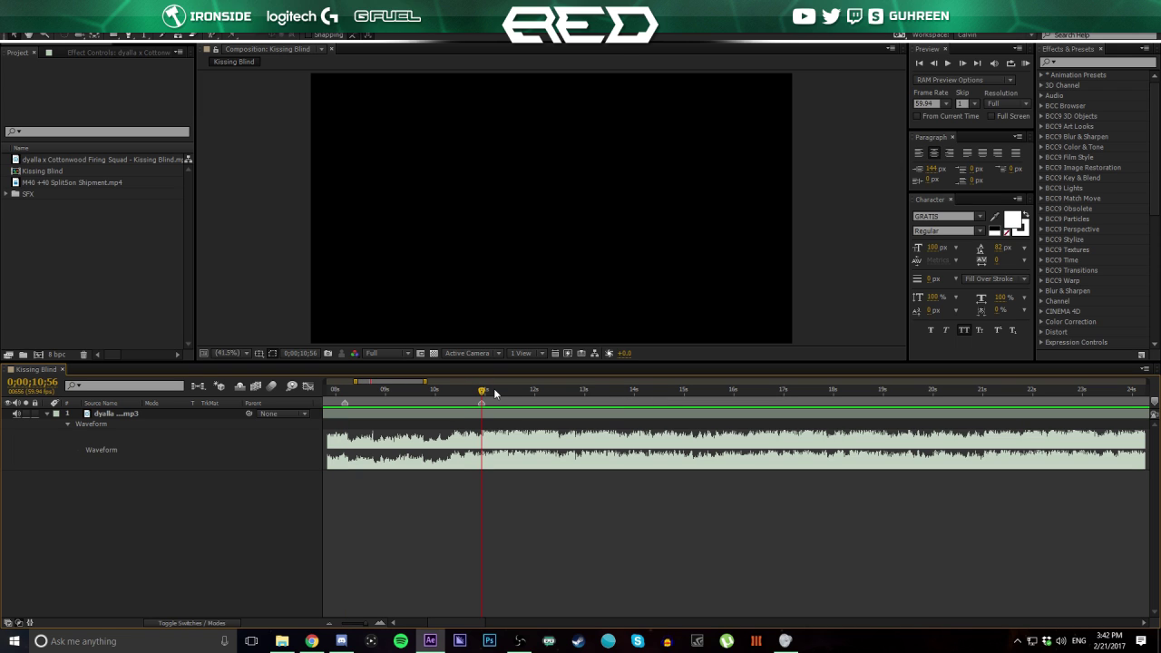
{"action": "key", "text": "KP_Decimal"}
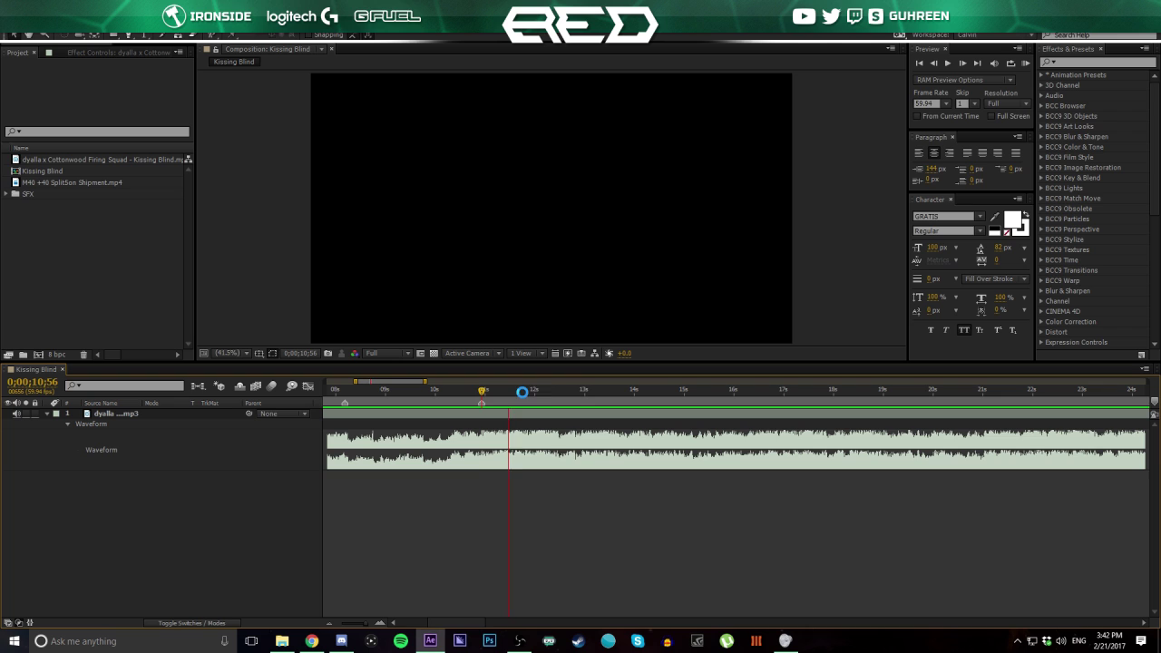
{"action": "left_click", "coordinate": [583, 392]}
{"action": "key", "text": "KP_Multiply"}
- Replay the audio from about 0;00;10;56 and add composition markers at about 14.3 and 11.6 seconds
{"action": "left_click", "coordinate": [481, 391]}
{"action": "key", "text": "KP_Decimal"}
{"action": "left_click", "coordinate": [649, 392]}
{"action": "key", "text": "KP_Multiply"}
{"action": "left_click", "coordinate": [479, 389]}
{"action": "key", "text": "KP_Decimal"}
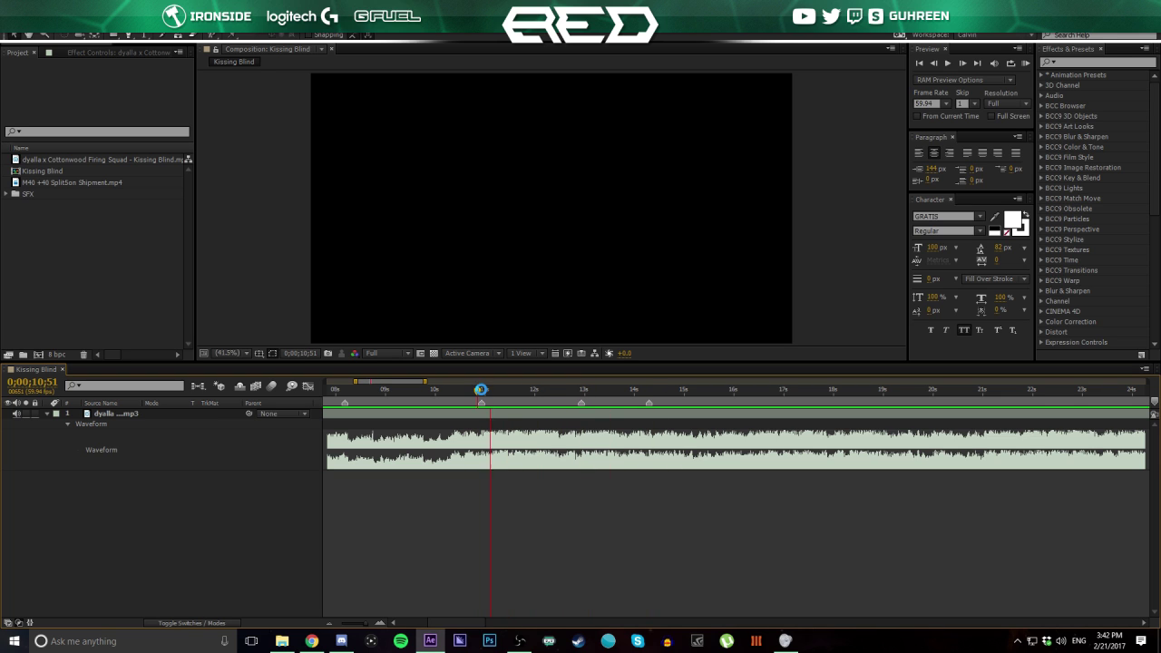
{"action": "left_click", "coordinate": [515, 396]}
{"action": "key", "text": "KP_Multiply"}
- Continue previewing the song and add composition markers at about 15.6 seconds and 0;00;16;56
{"action": "key", "text": "KP_Decimal"}
{"action": "left_click", "coordinate": [714, 391]}
{"action": "key", "text": "KP_Multiply"}
{"action": "key", "text": "KP_Decimal"}
{"action": "left_click", "coordinate": [781, 391]}
{"action": "key", "text": "KP_Multiply"}
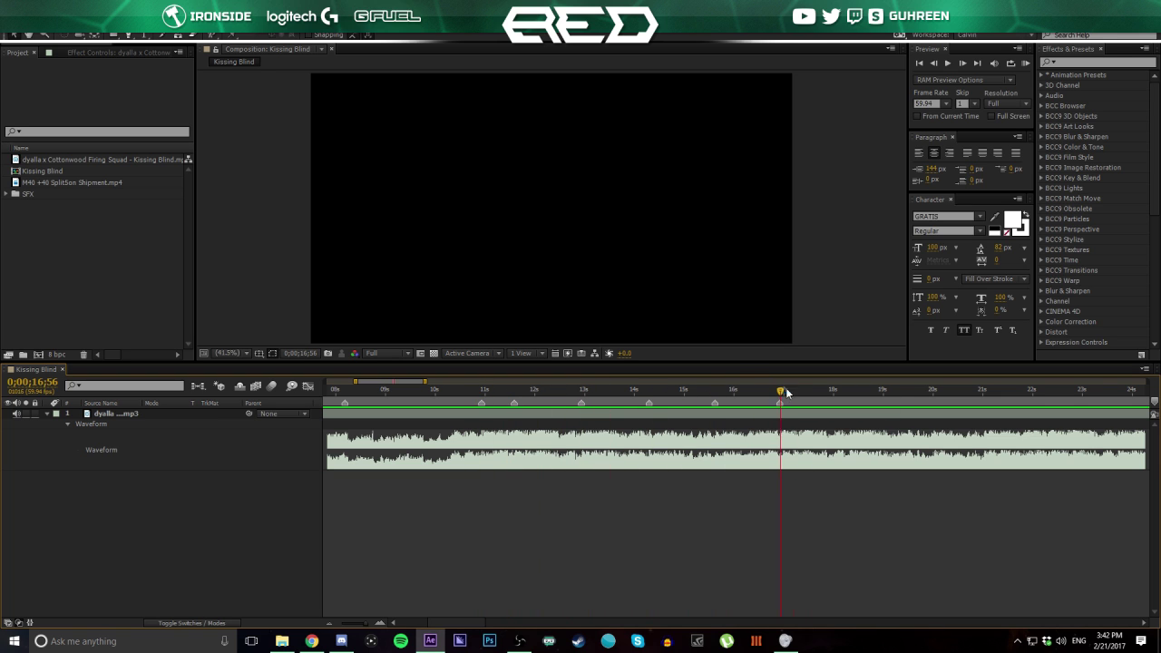
- Add four more composition markers during playback, at about 18.3 seconds, 0;00;19;40, 21 seconds and 0;00;22;19
{"action": "key", "text": "KP_Decimal"}
{"action": "key", "text": "KP_Multiply"}
{"action": "key", "text": "KP_Multiply"}
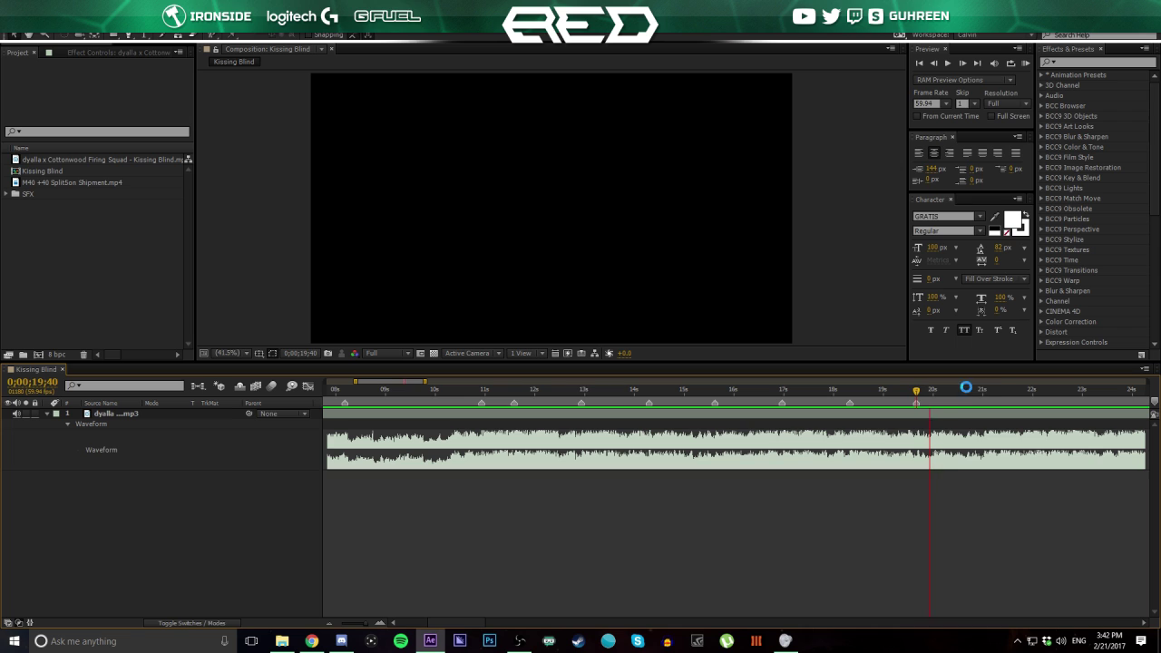
{"action": "key", "text": "KP_Multiply"}
{"action": "key", "text": "KP_Multiply"}
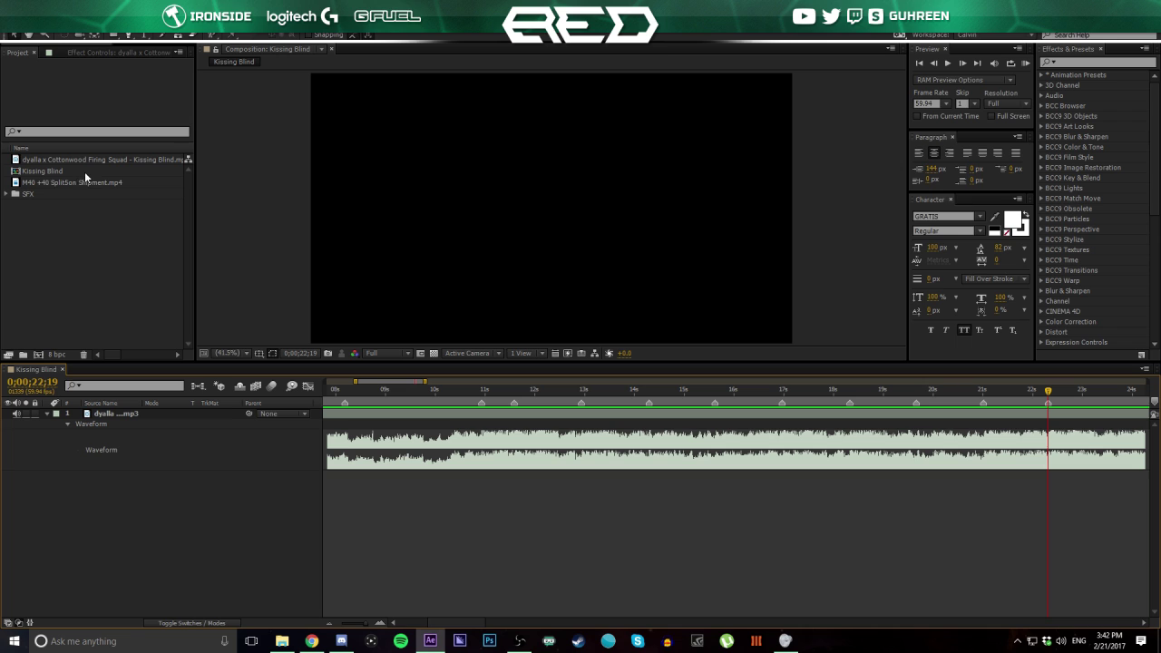
- Open the M40 +40 SplitSon Shipment footage and trim it to an in point of 0;00;05;35 and an out point of 0;00;13;23
{"action": "left_click", "coordinate": [42, 184]}
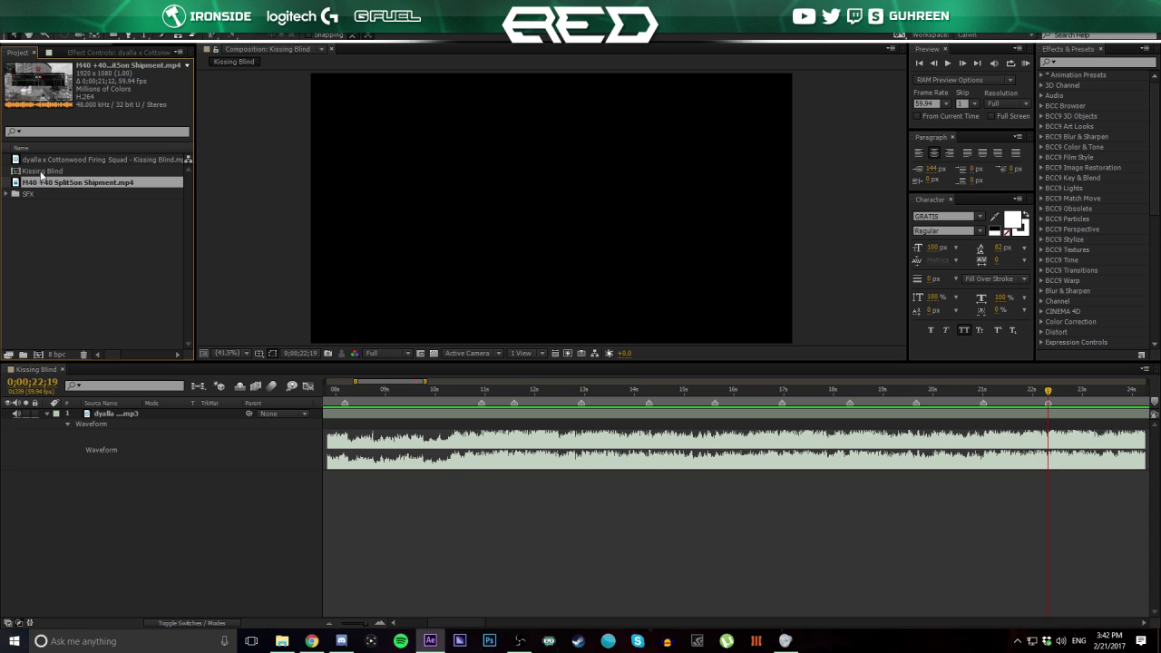
{"action": "left_click", "coordinate": [43, 242]}
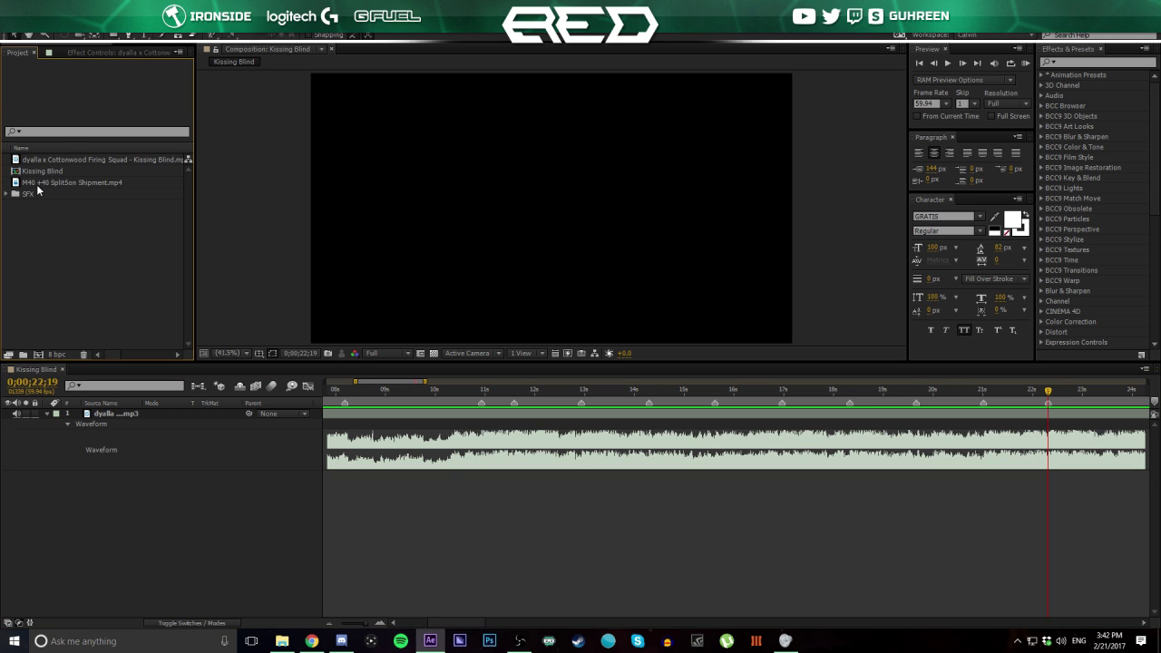
{"action": "left_click", "coordinate": [38, 186]}
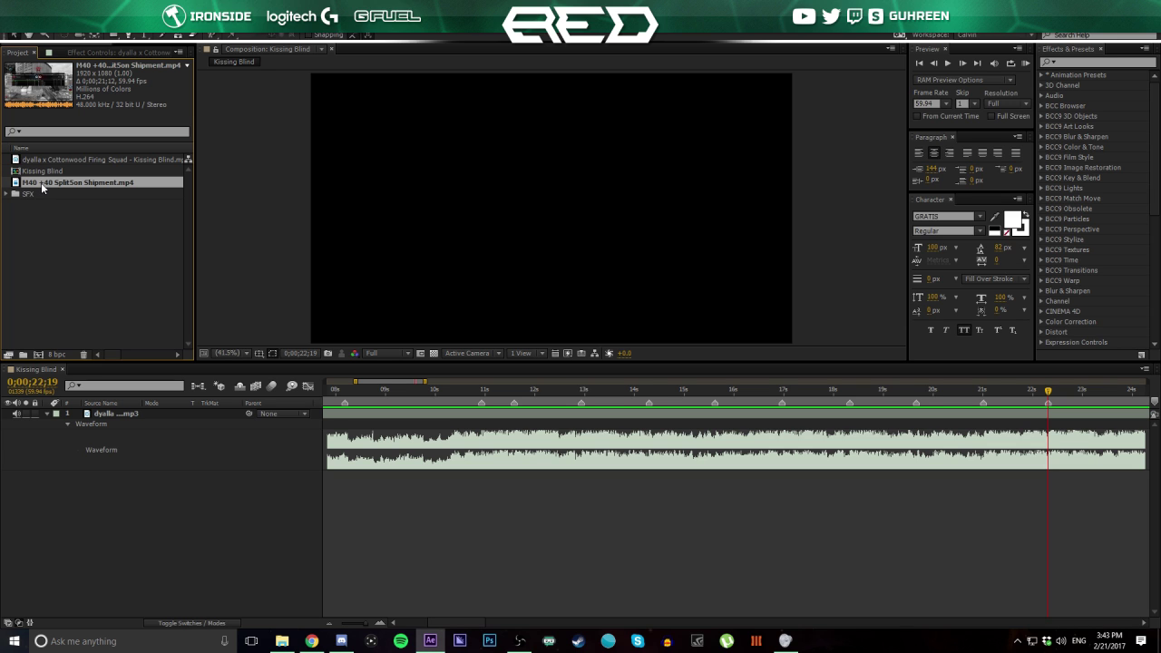
{"action": "double_click", "coordinate": [41, 182]}
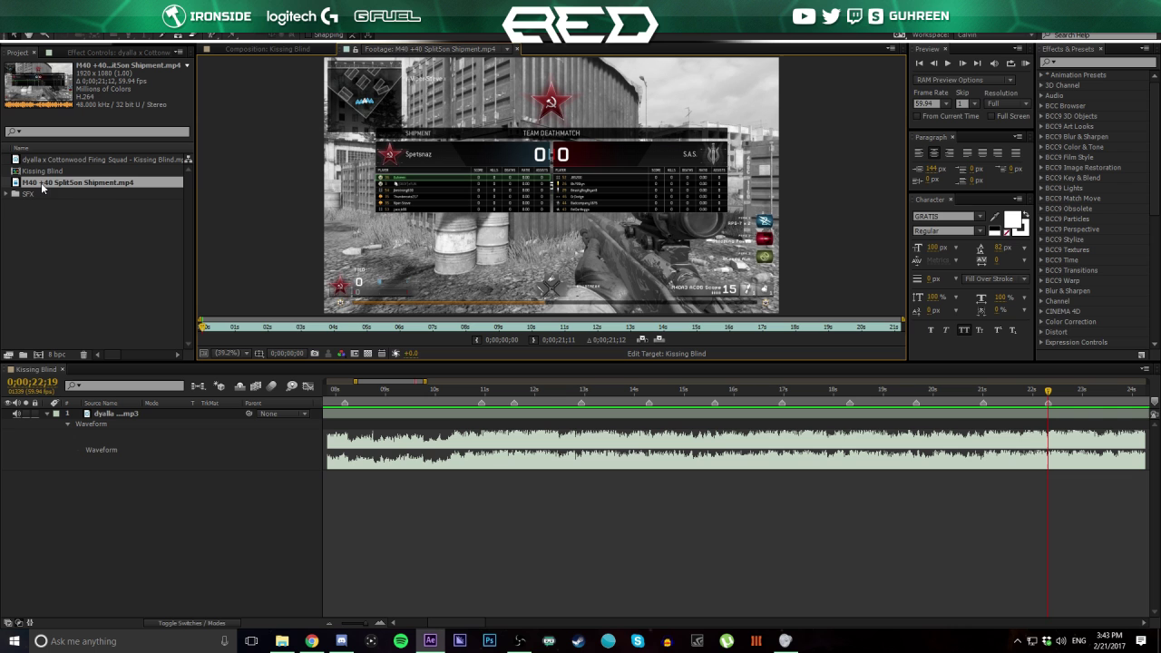
{"action": "left_click_drag", "start_coordinate": [197, 325], "coordinate": [644, 326]}
{"action": "left_click", "coordinate": [476, 340]}
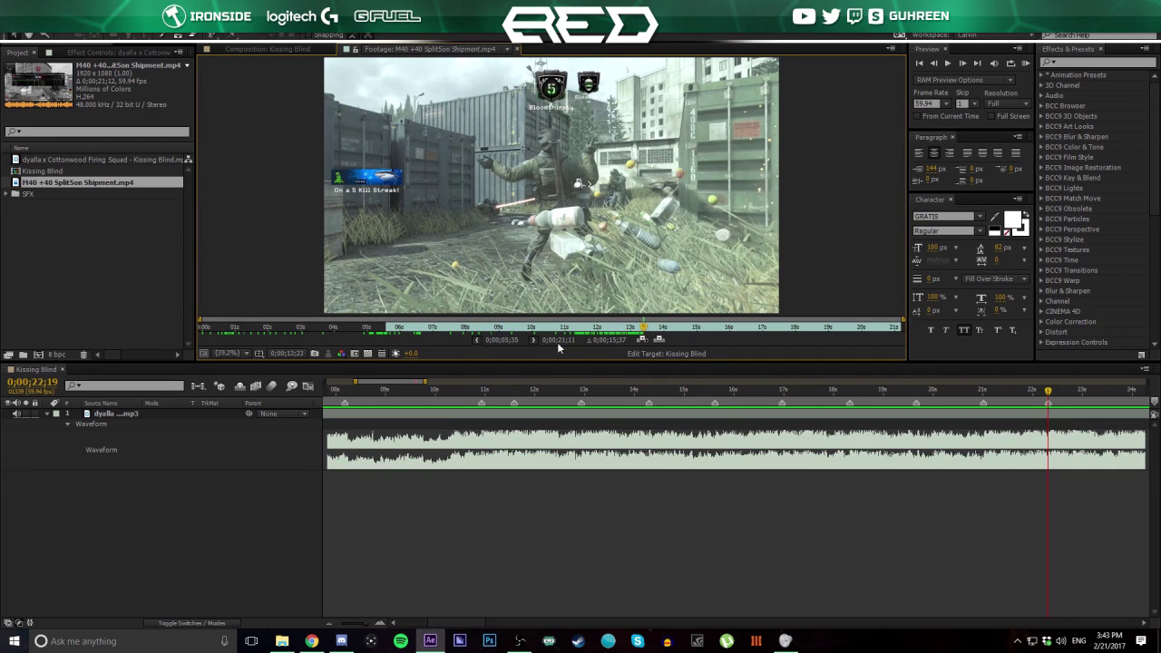
{"action": "left_click", "coordinate": [534, 340]}
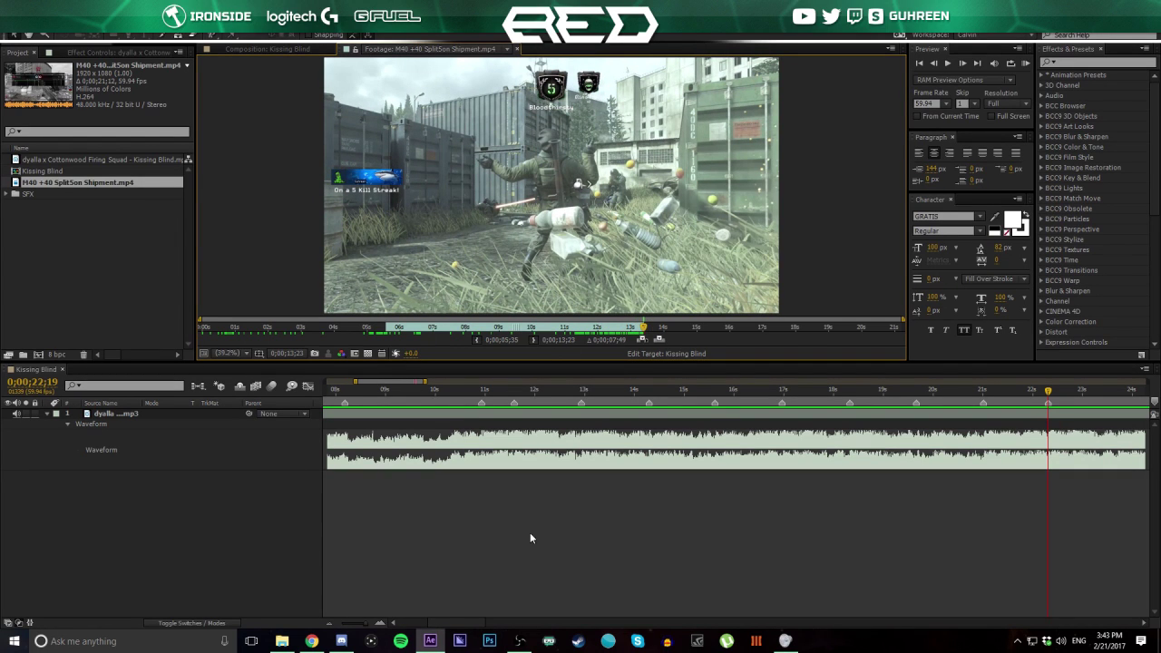
- Add the trimmed gameplay clip below the song and align its start with the composition marker at 0;00;08;11
{"action": "left_click_drag", "start_coordinate": [36, 186], "coordinate": [537, 478]}
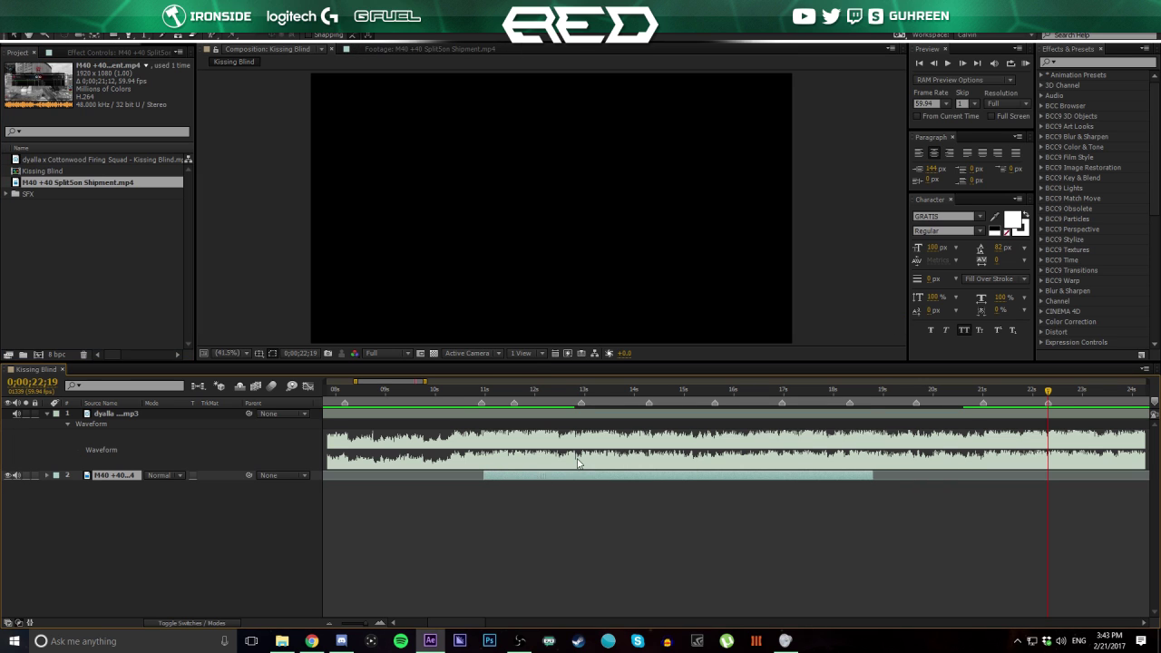
{"action": "left_click", "coordinate": [475, 390]}
{"action": "left_click_drag", "start_coordinate": [356, 381], "coordinate": [381, 382]}
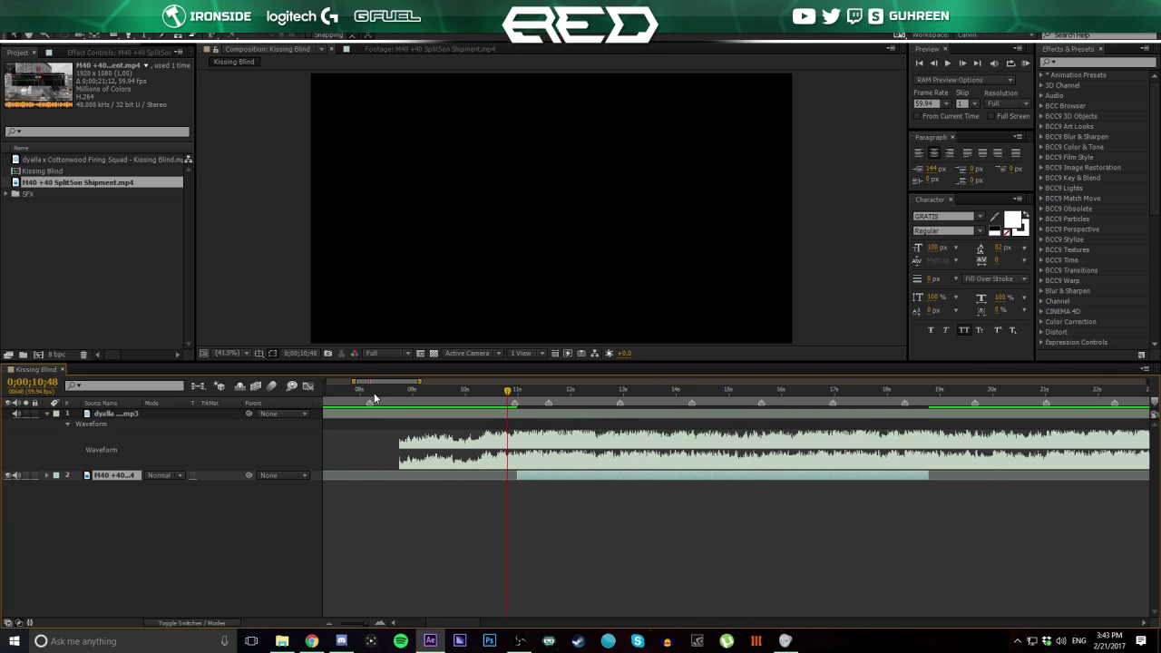
{"action": "left_click", "coordinate": [370, 393]}
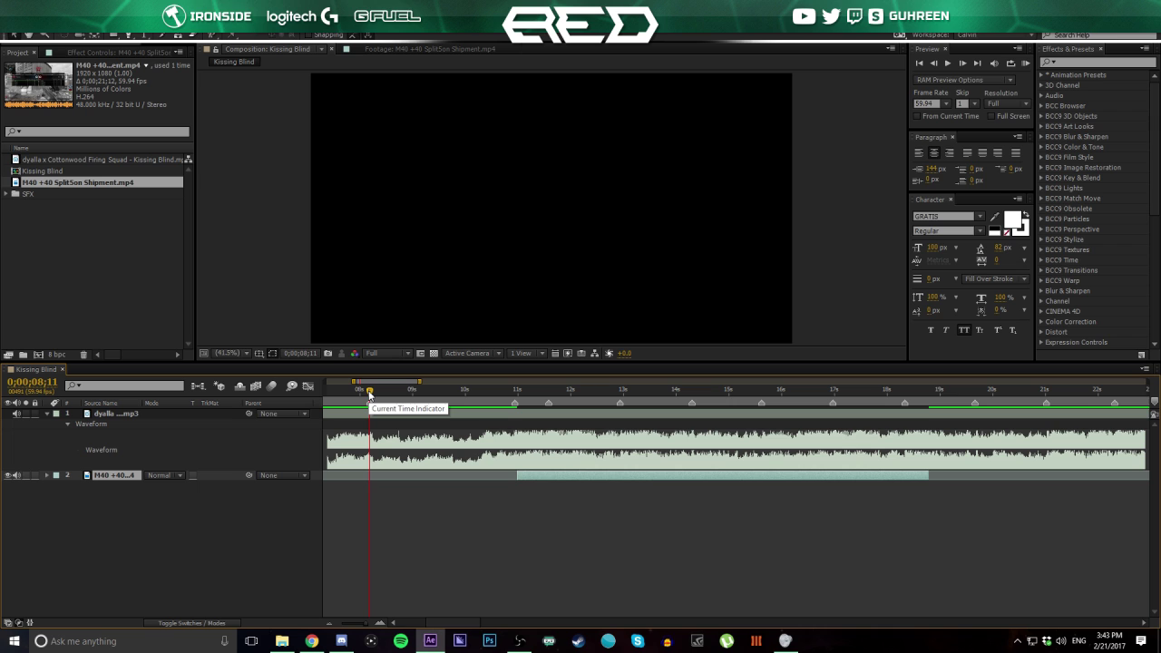
{"action": "key", "text": "["}
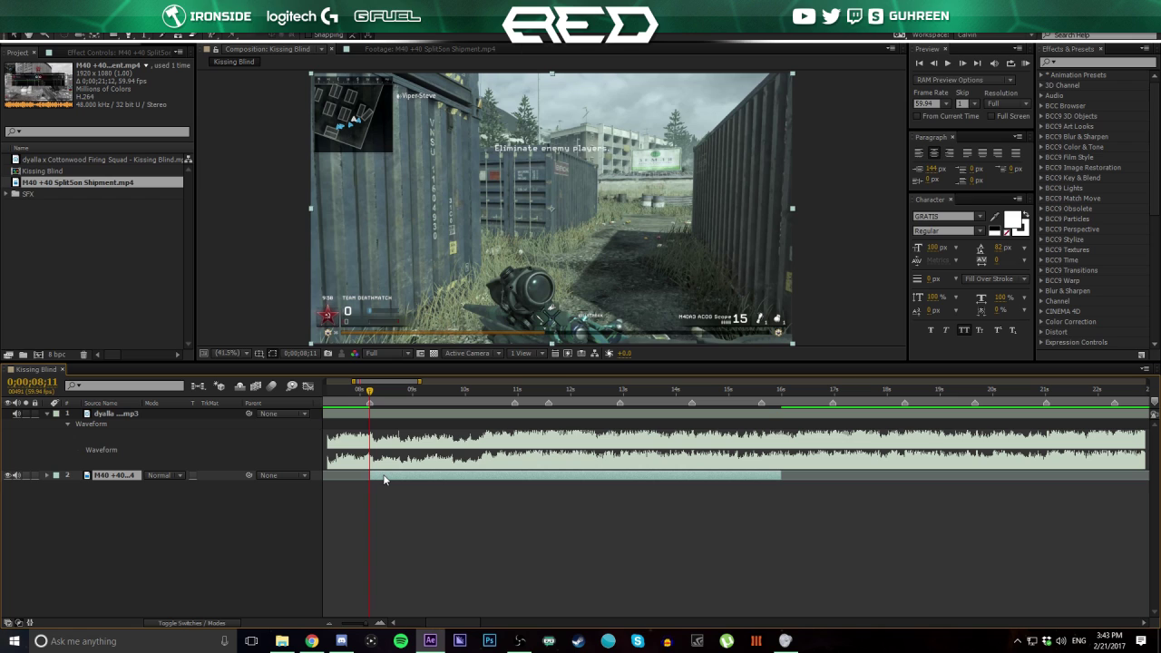
- Enable time remapping on the gameplay clip, mute its audio and scrub to the first shot near 0;00;09;30
{"action": "key", "text": "ctrl+alt+t"}
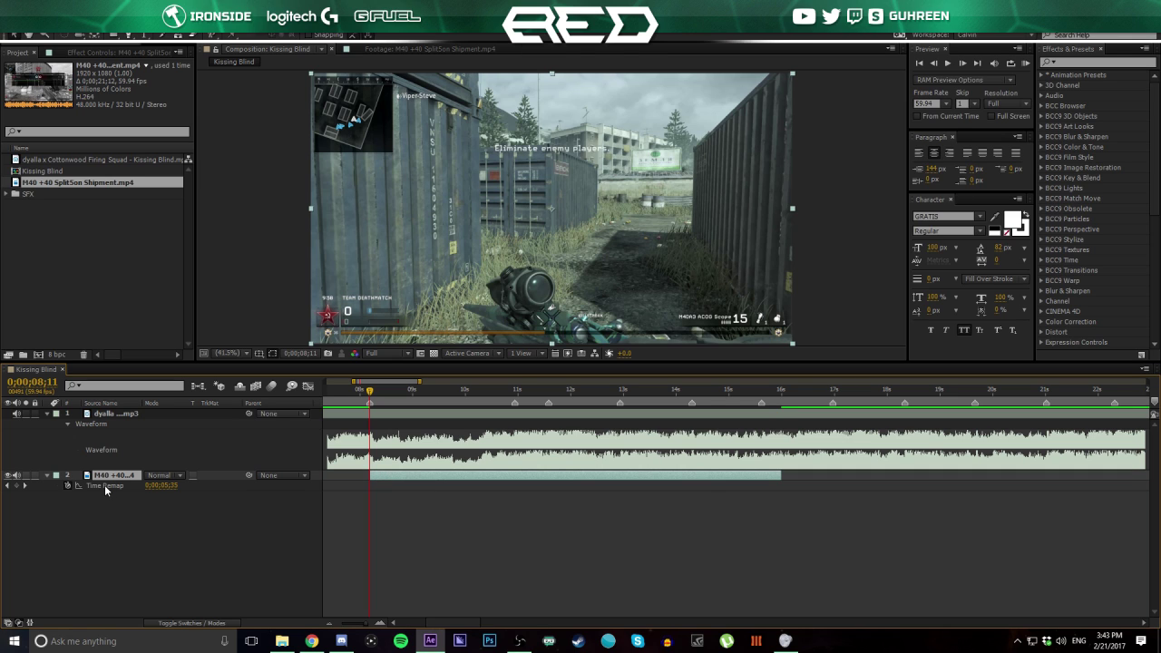
{"action": "left_click", "coordinate": [16, 476]}
{"action": "left_click", "coordinate": [400, 393]}
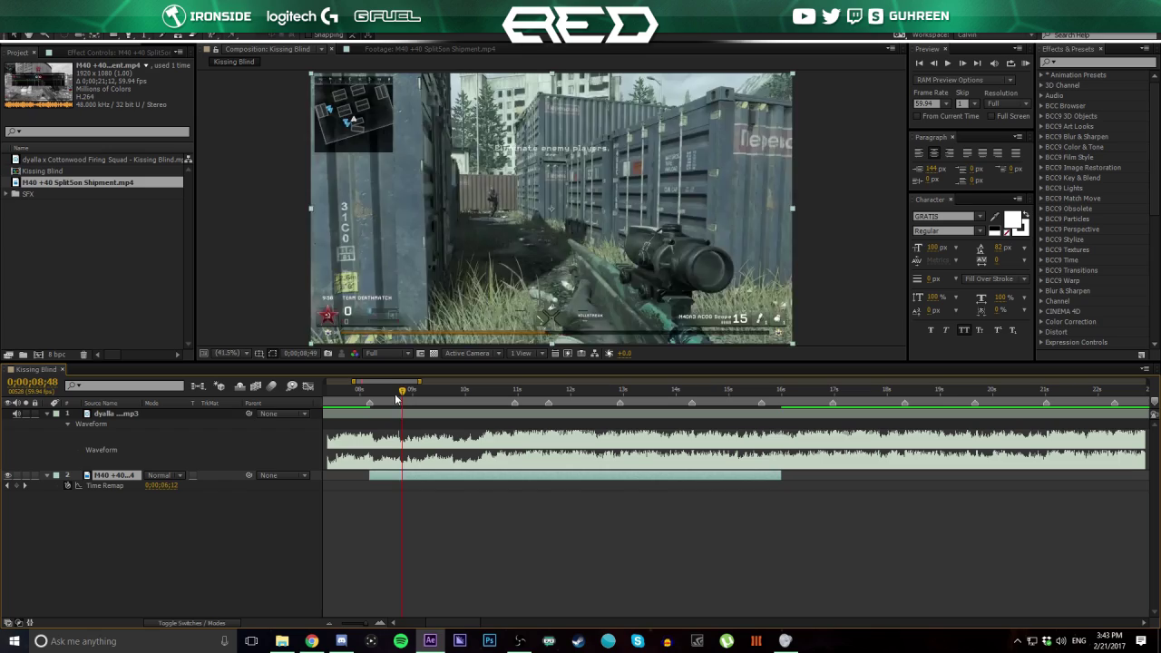
{"action": "left_click_drag", "start_coordinate": [395, 395], "coordinate": [437, 398]}
{"action": "key", "text": "Delete"}
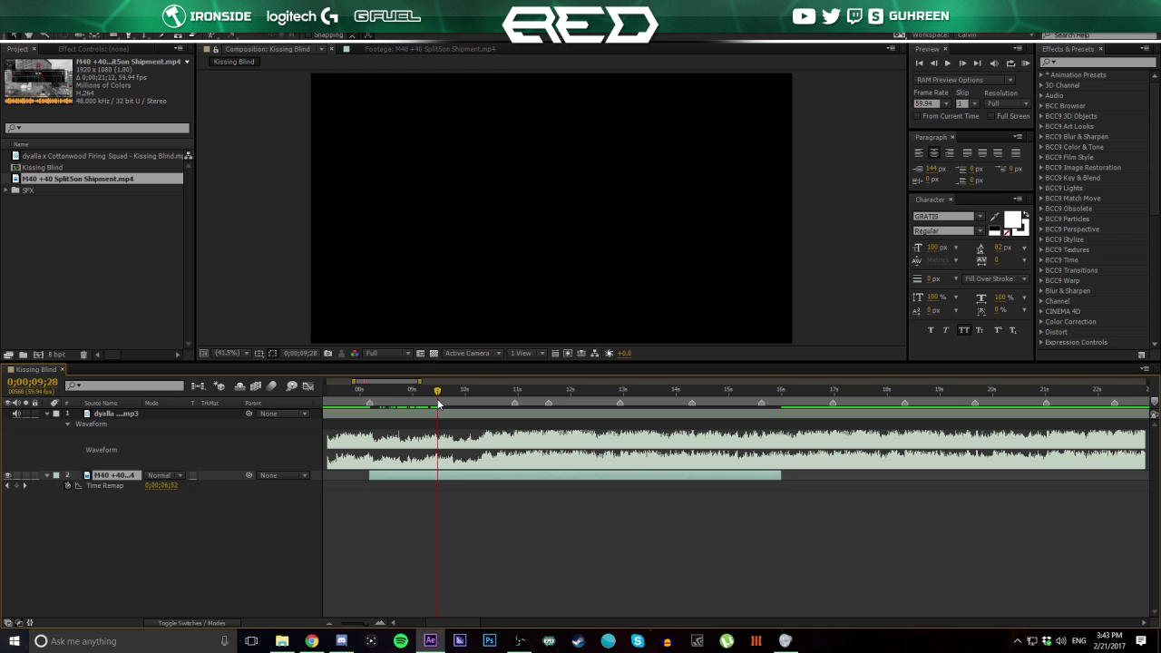
{"action": "left_click_drag", "start_coordinate": [399, 383], "coordinate": [411, 408]}
{"action": "key", "text": "ctrl+z"}
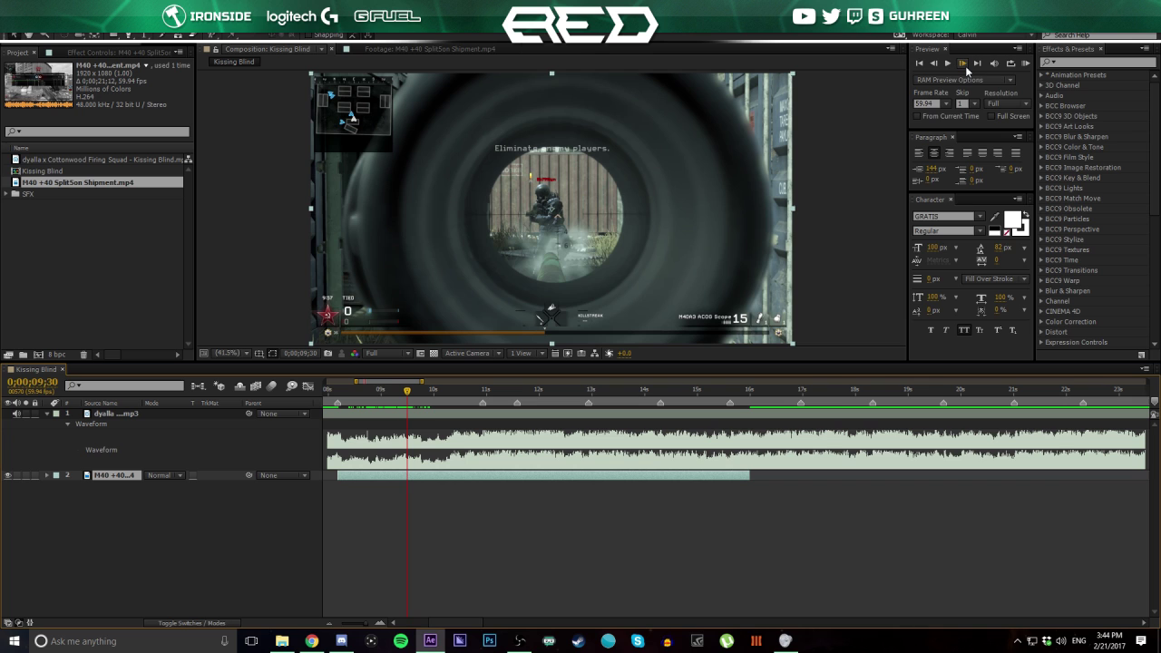
- Find the exact frame of the first shot frame by frame and add a Time Remap keyframe at 0;00;09;29
{"action": "left_click", "coordinate": [963, 64]}
{"action": "left_click", "coordinate": [963, 63]}
{"action": "left_click", "coordinate": [964, 64]}
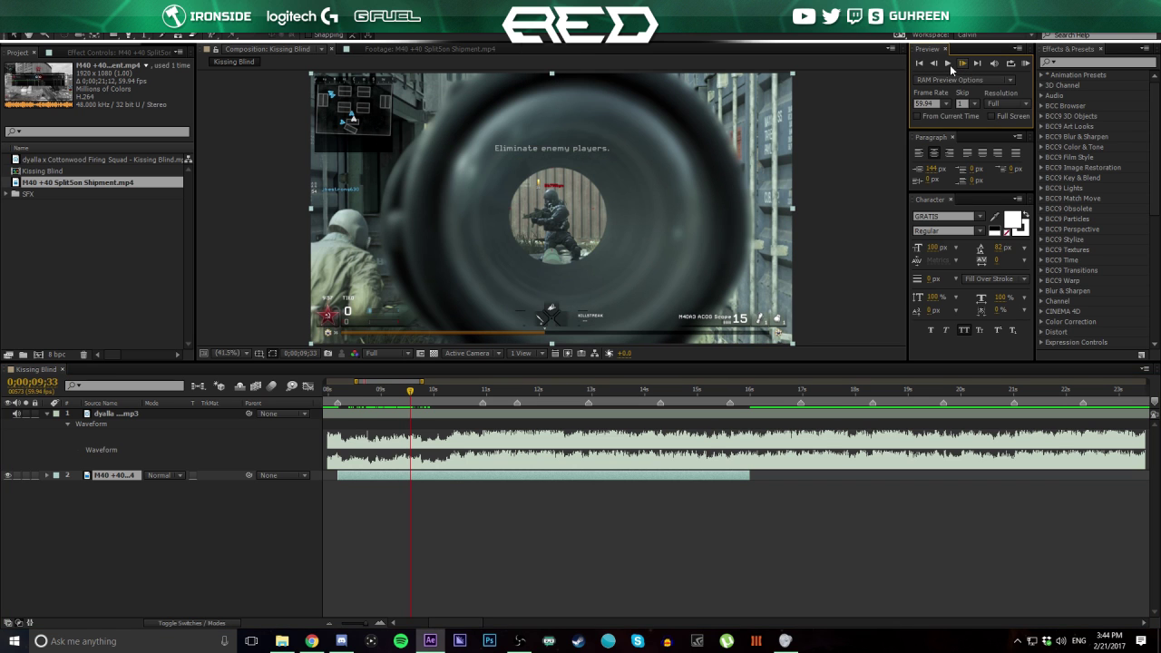
{"action": "left_click", "coordinate": [935, 69]}
{"action": "left_click", "coordinate": [935, 69]}
{"action": "left_click", "coordinate": [934, 69]}
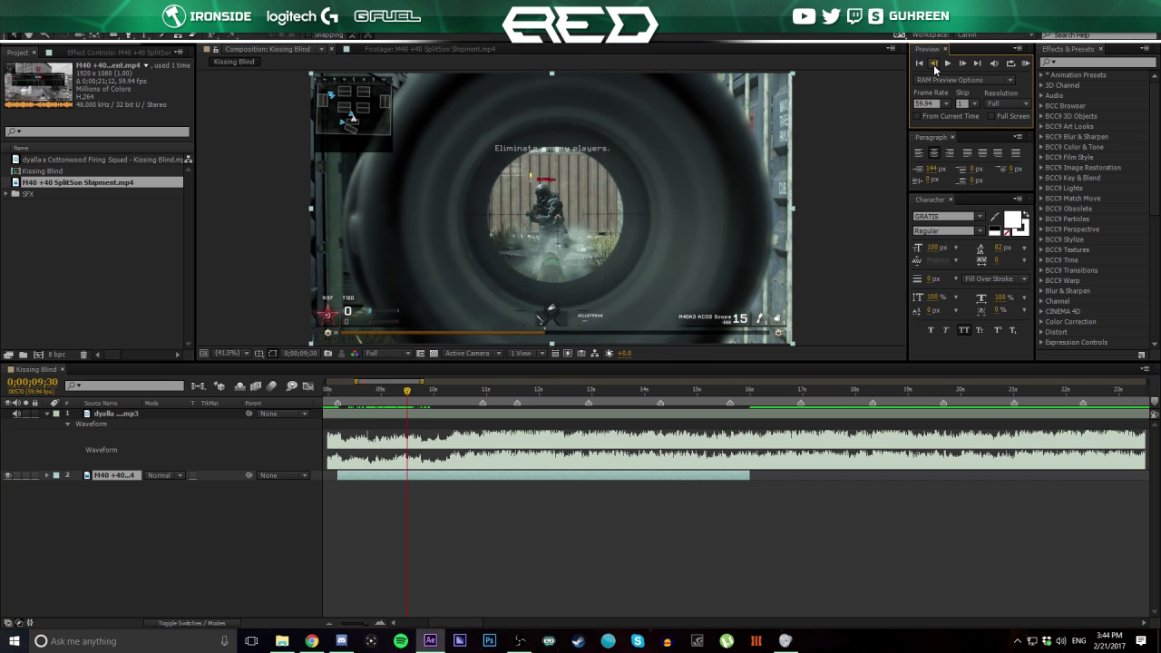
{"action": "left_click", "coordinate": [935, 68]}
{"action": "key", "text": "Page_Down"}
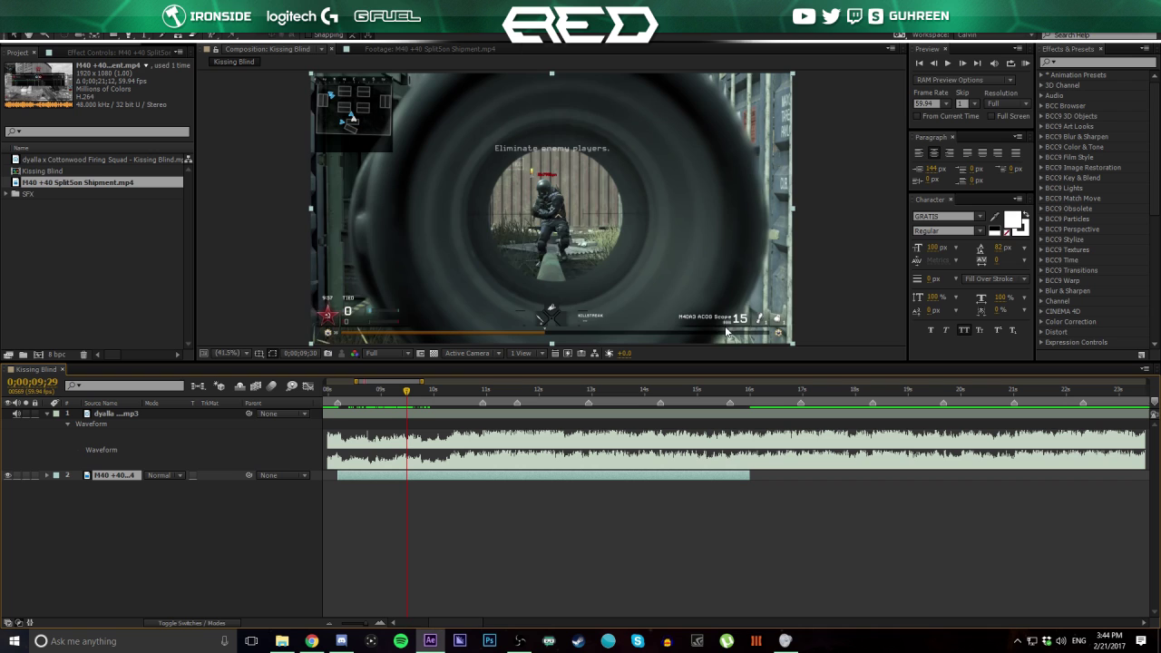
{"action": "key", "text": "Page_Up"}
{"action": "key", "text": "Page_Down"}
{"action": "key", "text": "Page_Up"}
{"action": "key", "text": "Page_Up"}
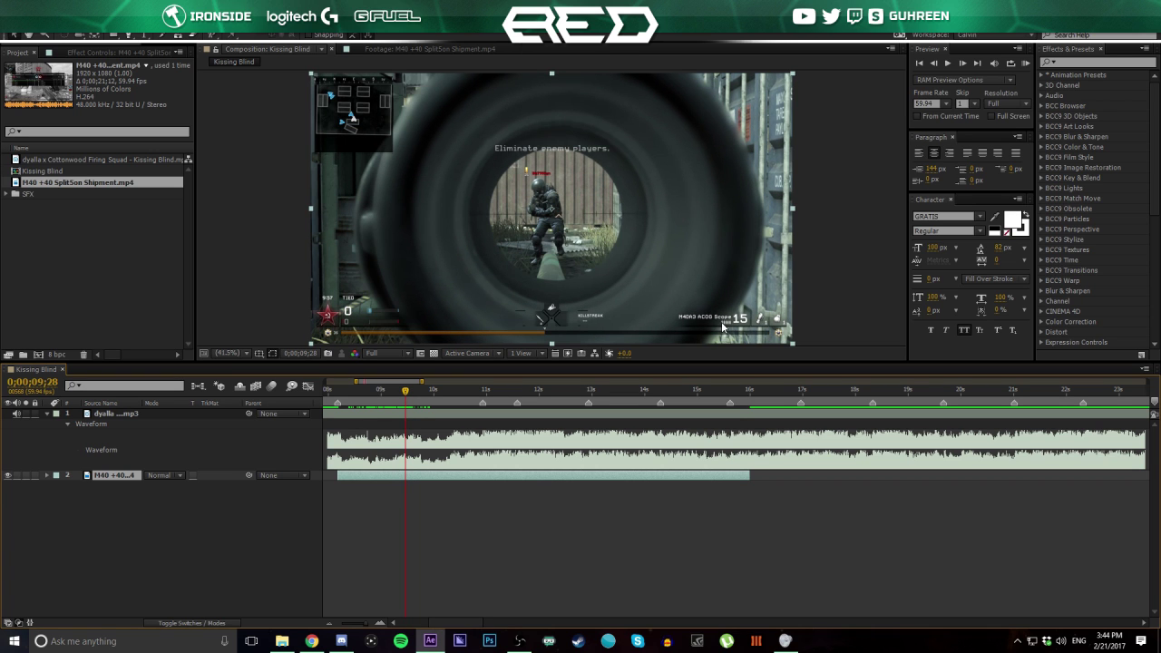
{"action": "key", "text": "Page_Down"}
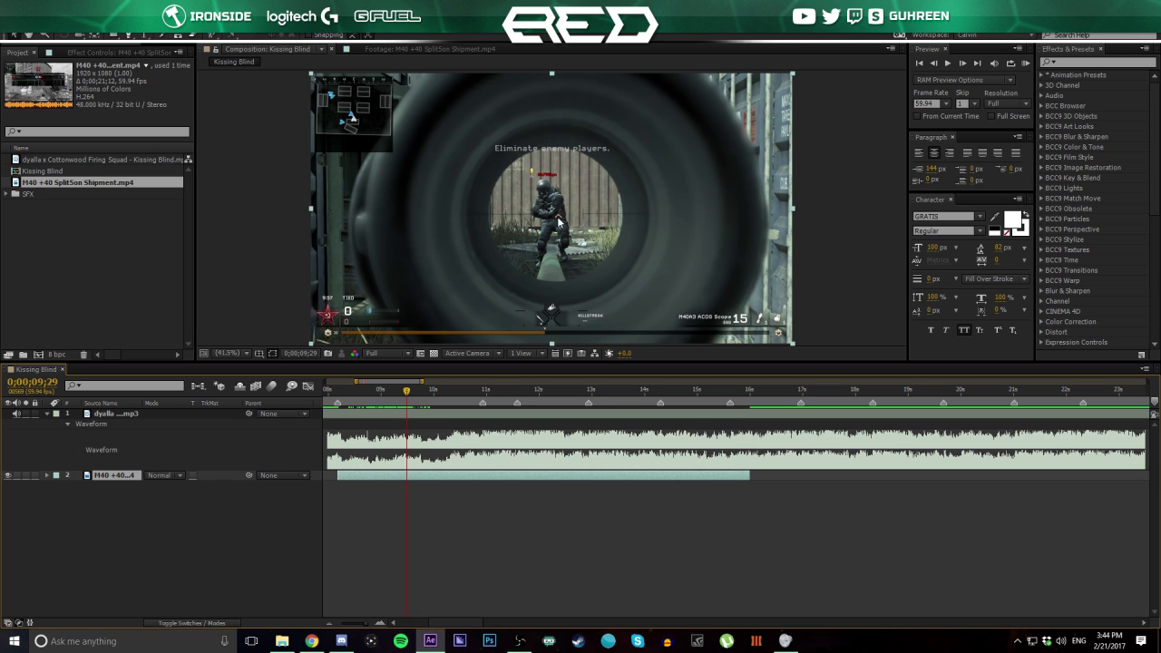
{"action": "key", "text": "Page_Down"}
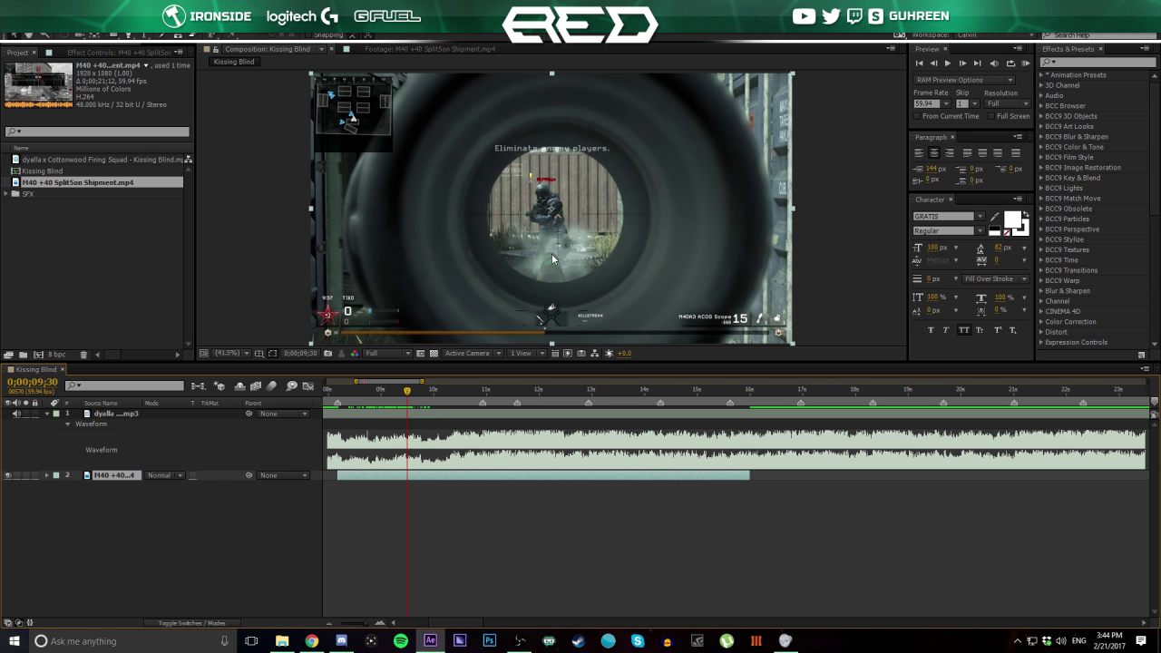
{"action": "key", "text": "Page_Up"}
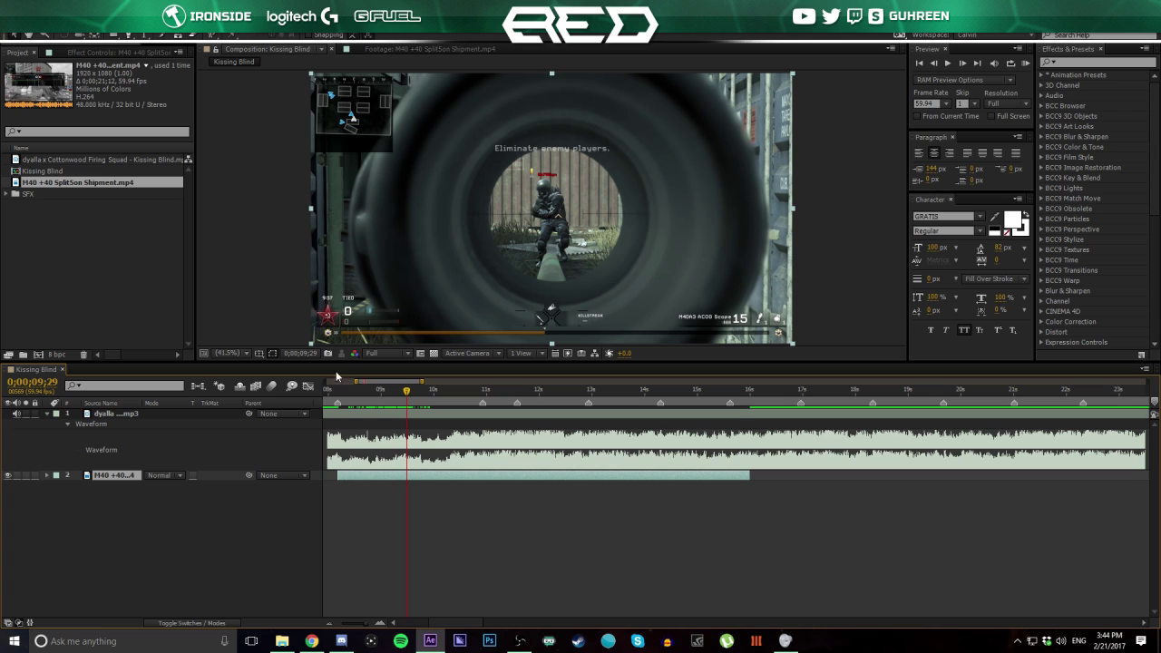
{"action": "key", "text": "ctrl+alt+t"}
{"action": "left_click", "coordinate": [17, 485]}
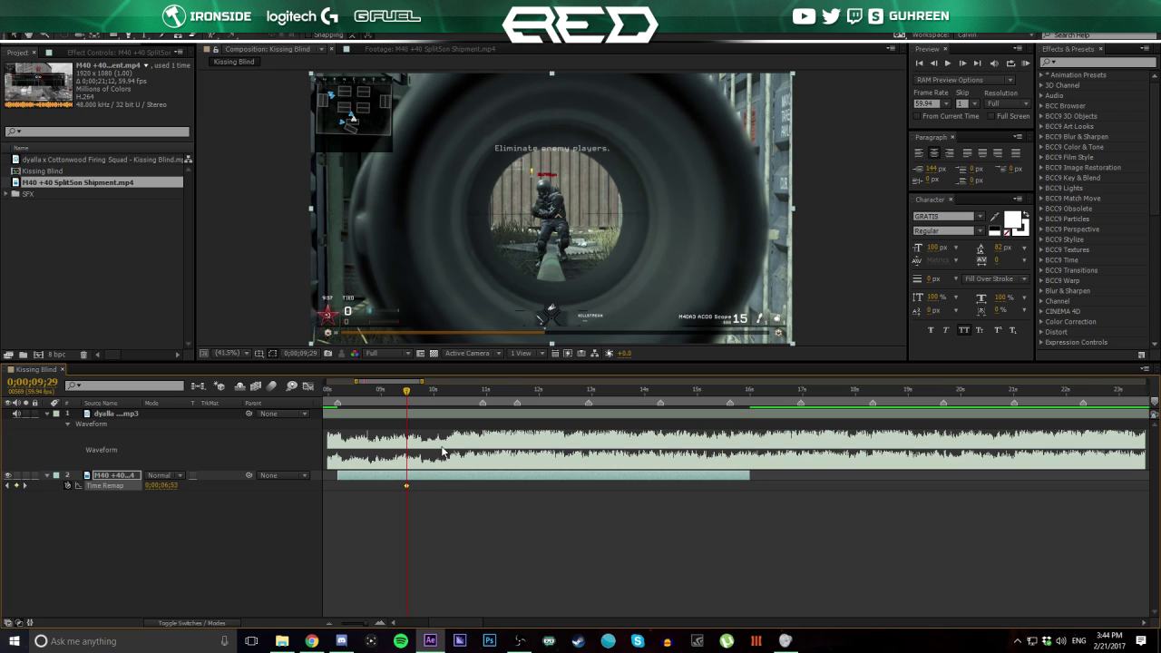
- Show the clip's Rotation property, and bring its keyframed Time Remap property back into view
{"action": "key", "text": "r"}
{"action": "key", "text": "r"}
{"action": "key", "text": "r"}
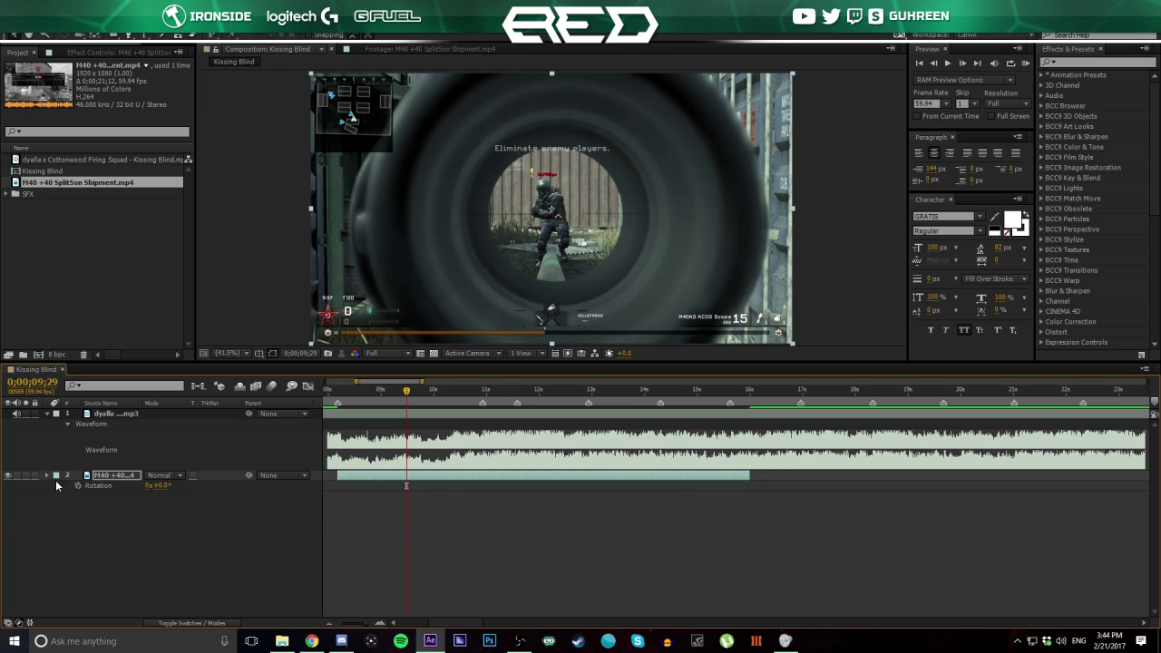
{"action": "left_click", "coordinate": [48, 475]}
{"action": "left_click", "coordinate": [48, 476]}
{"action": "key", "text": "u"}
{"action": "mouse_move", "coordinate": [406, 490]}
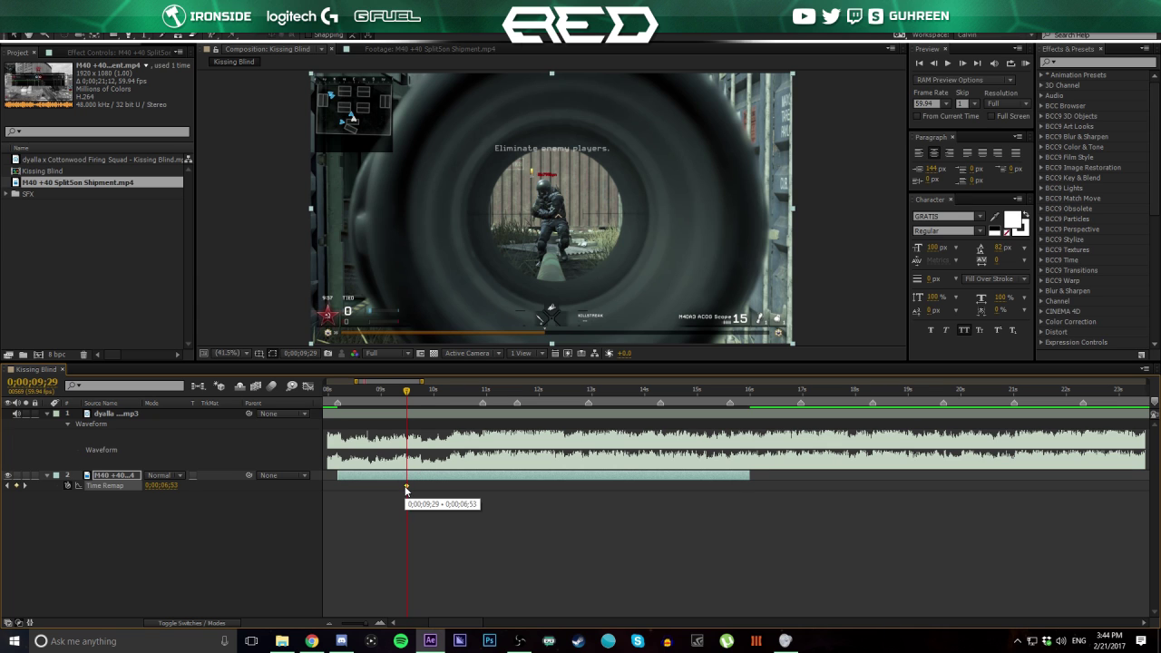
- Add Time Remap keyframes at the next two shots, at 0;00;11;19 and 0;00;12;18
{"action": "left_click_drag", "start_coordinate": [408, 400], "coordinate": [503, 402]}
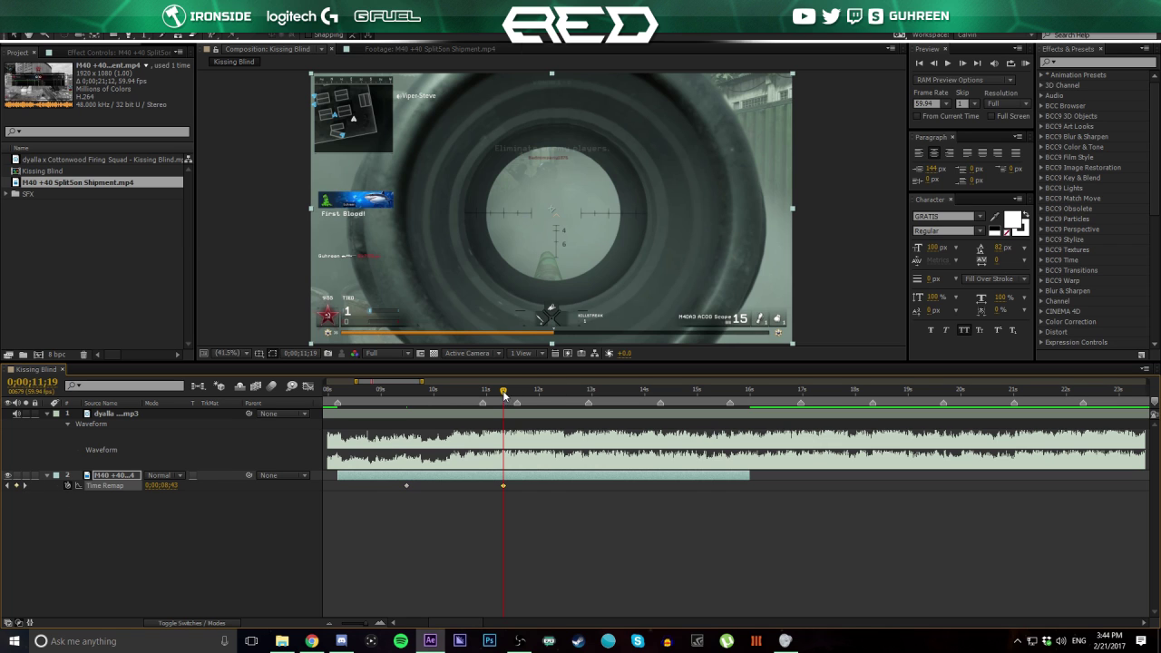
{"action": "left_click_drag", "start_coordinate": [504, 402], "coordinate": [548, 408]}
{"action": "key", "text": "Page_Down"}
{"action": "key", "text": "Page_Down"}
{"action": "key", "text": "Page_Down"}
{"action": "key", "text": "Page_Down"}
{"action": "key", "text": "Page_Down"}
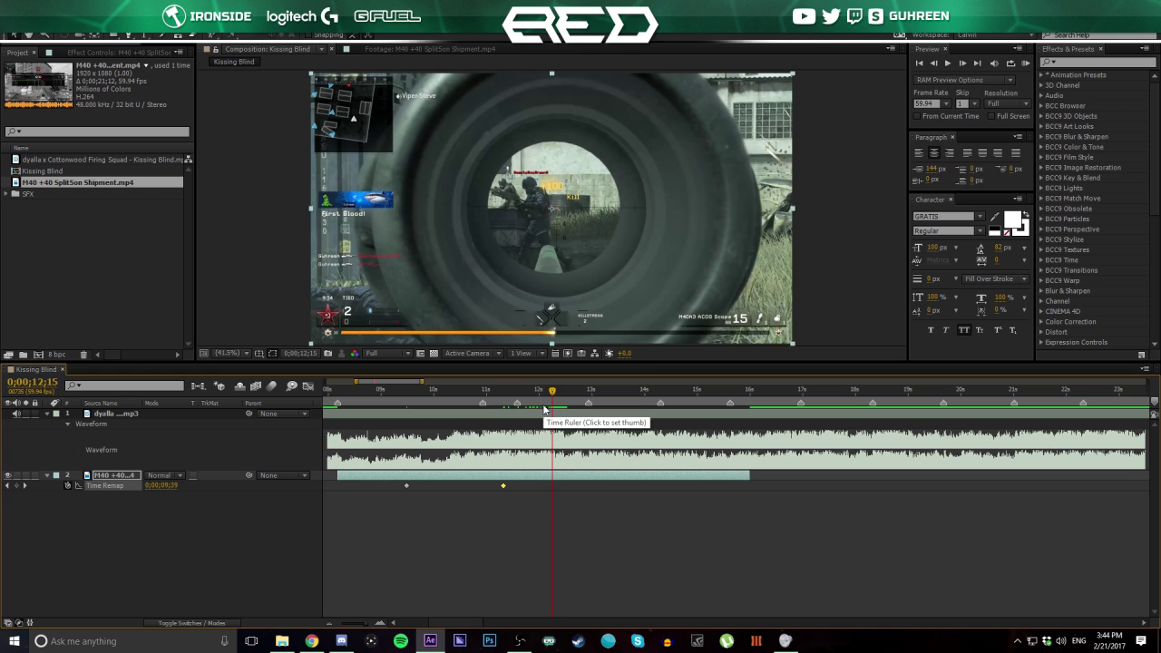
{"action": "key", "text": "Page_Up"}
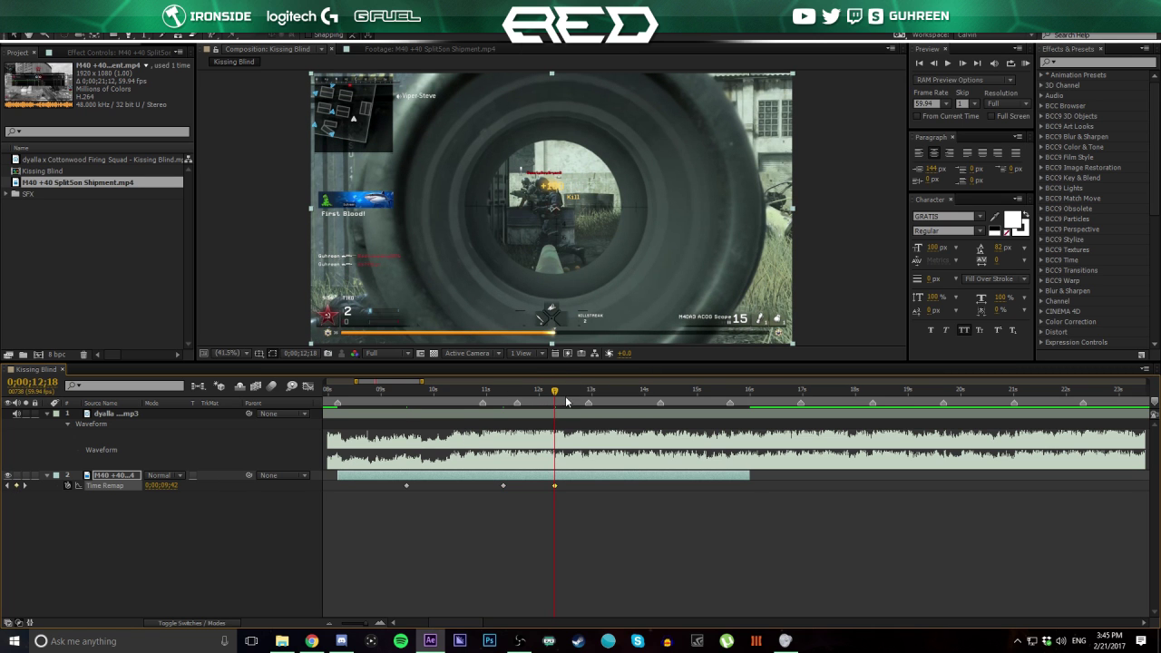
- Locate the following shot frame by frame and add a Time Remap keyframe at 0;00;13;18
{"action": "mouse_move", "coordinate": [556, 396]}
{"action": "left_mouse_down"}
{"action": "mouse_move", "coordinate": [618, 407]}
{"action": "mouse_move", "coordinate": [555, 408]}
{"action": "left_mouse_up"}
{"action": "key", "text": "Page_Down"}
{"action": "key", "text": "Page_Down"}
{"action": "key", "text": "Page_Down"}
{"action": "key", "text": "Page_Down"}
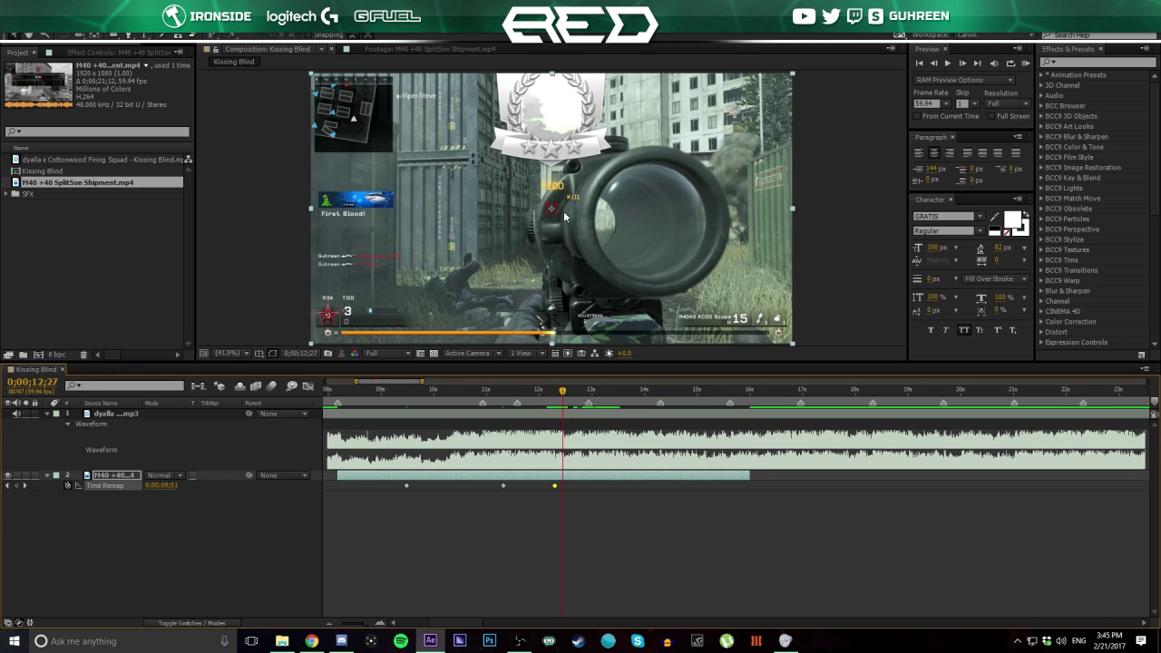
{"action": "left_click_drag", "start_coordinate": [563, 391], "coordinate": [617, 398]}
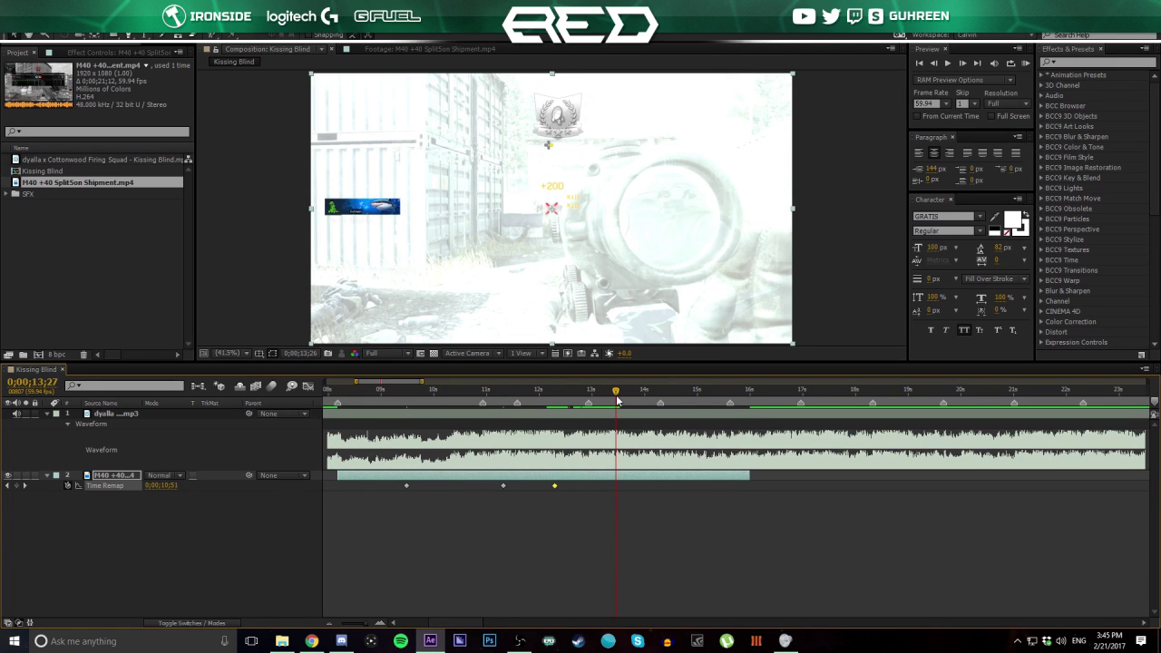
{"action": "key", "text": "Page_Up"}
{"action": "key", "text": "Page_Up"}
{"action": "key", "text": "Page_Up"}
{"action": "key", "text": "Page_Up"}
{"action": "key", "text": "Page_Up"}
{"action": "key", "text": "Page_Up"}
{"action": "key", "text": "Page_Up"}
{"action": "key", "text": "Page_Up"}
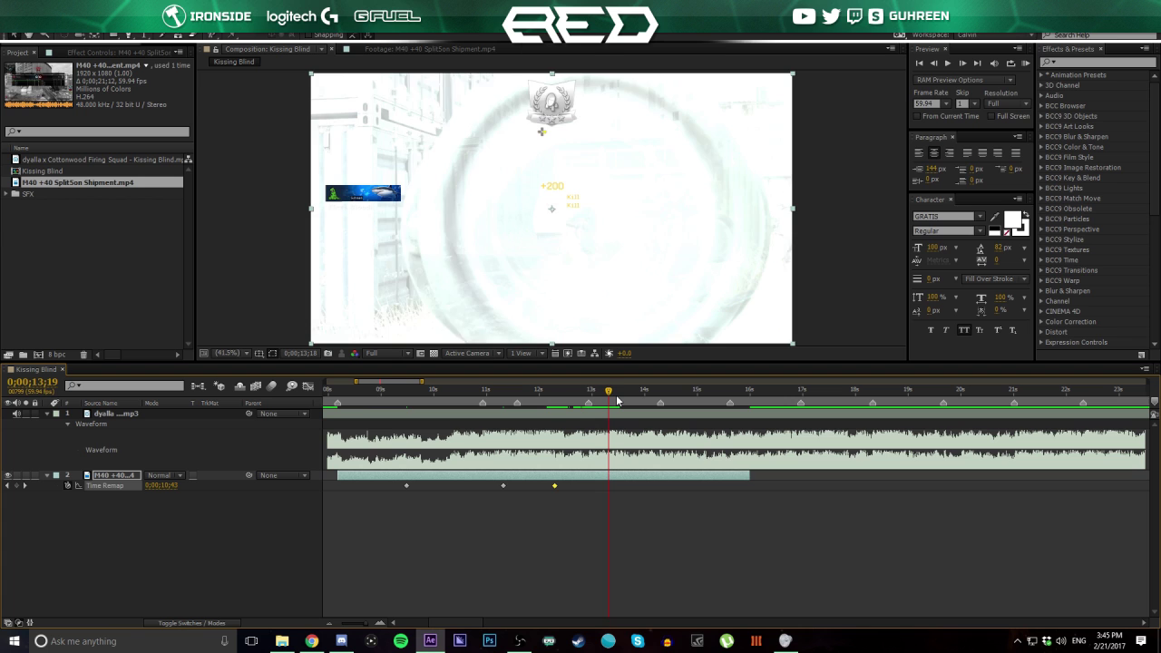
{"action": "key", "text": "Page_Up"}
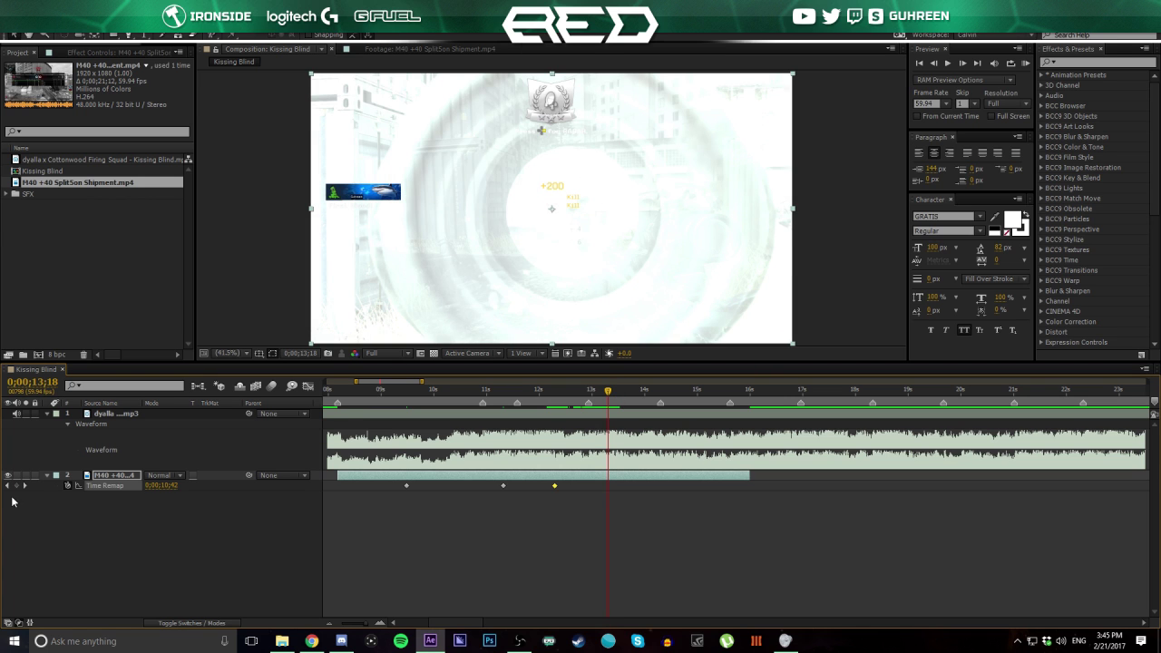
- Add two more Time Remap keyframes on the gameplay clip, at 0;00;14;20 and 0;00;15;34
{"action": "left_click_drag", "start_coordinate": [612, 393], "coordinate": [663, 391]}
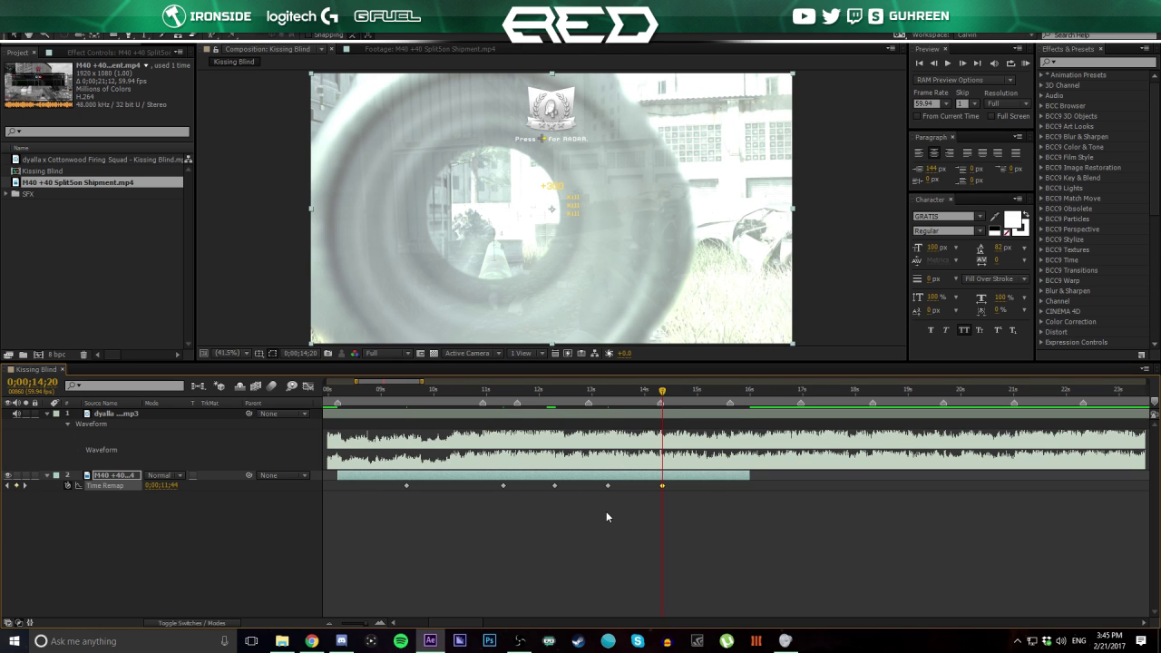
{"action": "left_click", "coordinate": [692, 392]}
{"action": "left_click_drag", "start_coordinate": [699, 397], "coordinate": [729, 402]}
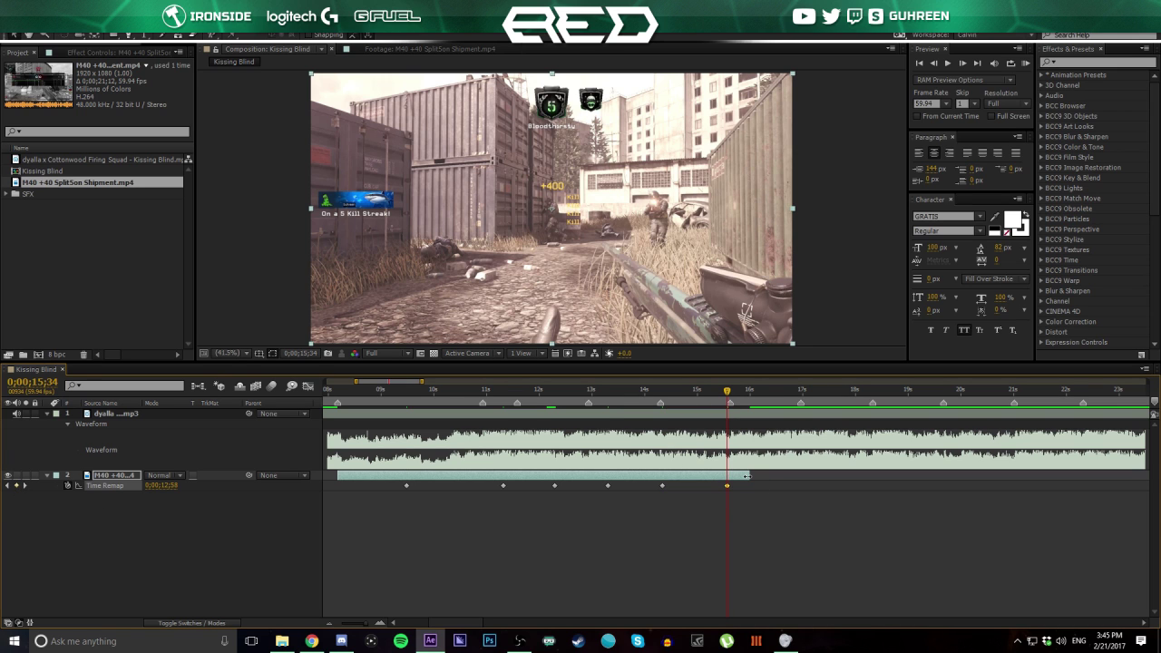
- Slide the gameplay clip along the timeline so its first Time Remap keyframe aligns with the marker at 0;00;10;56
{"action": "left_click_drag", "start_coordinate": [377, 383], "coordinate": [539, 396]}
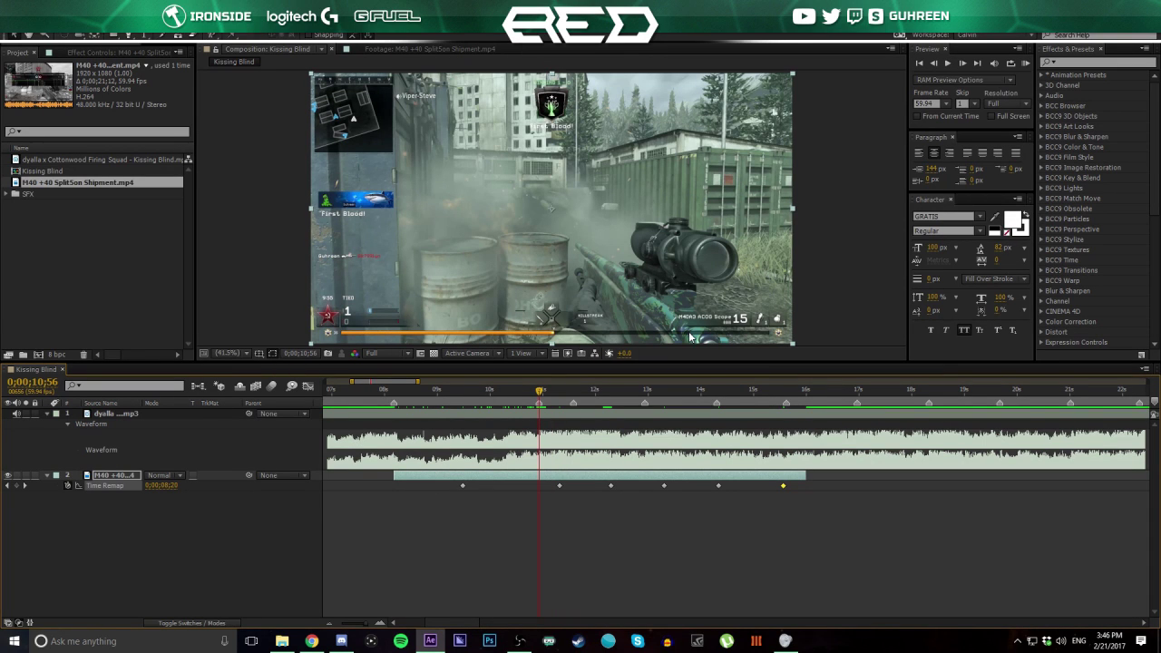
{"action": "left_click_drag", "start_coordinate": [442, 518], "coordinate": [804, 475]}
{"action": "left_click_drag", "start_coordinate": [538, 473], "coordinate": [614, 472]}
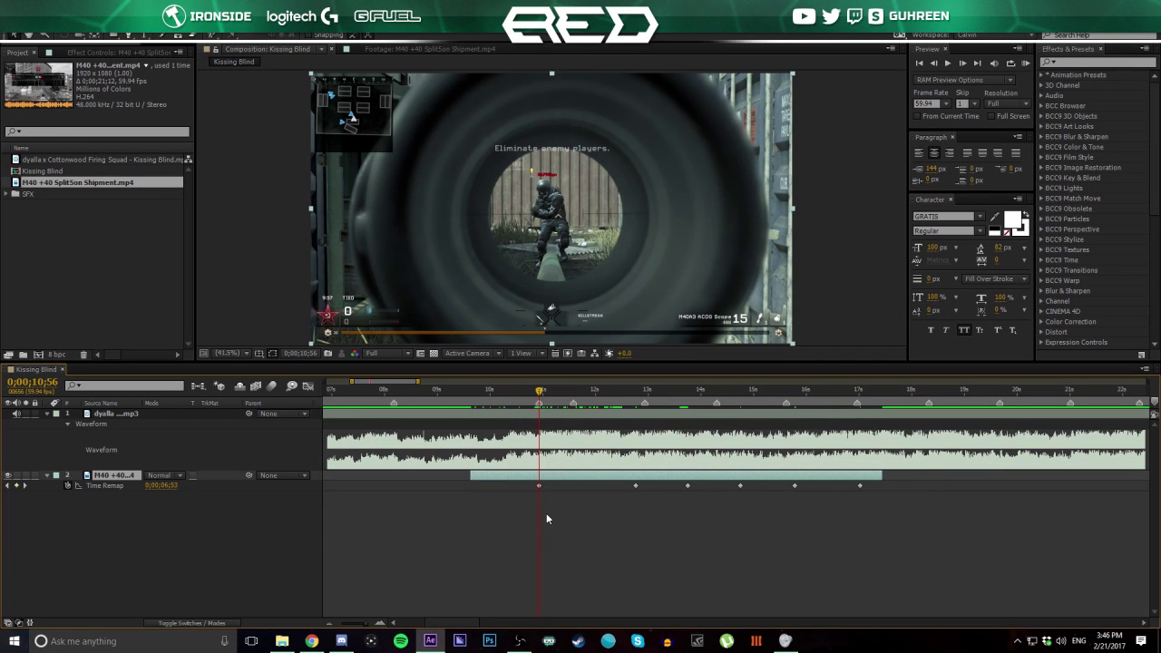
- Extend the start of the gameplay clip back to the beat marker at 0;00;08;11
{"action": "left_click_drag", "start_coordinate": [505, 527], "coordinate": [996, 467]}
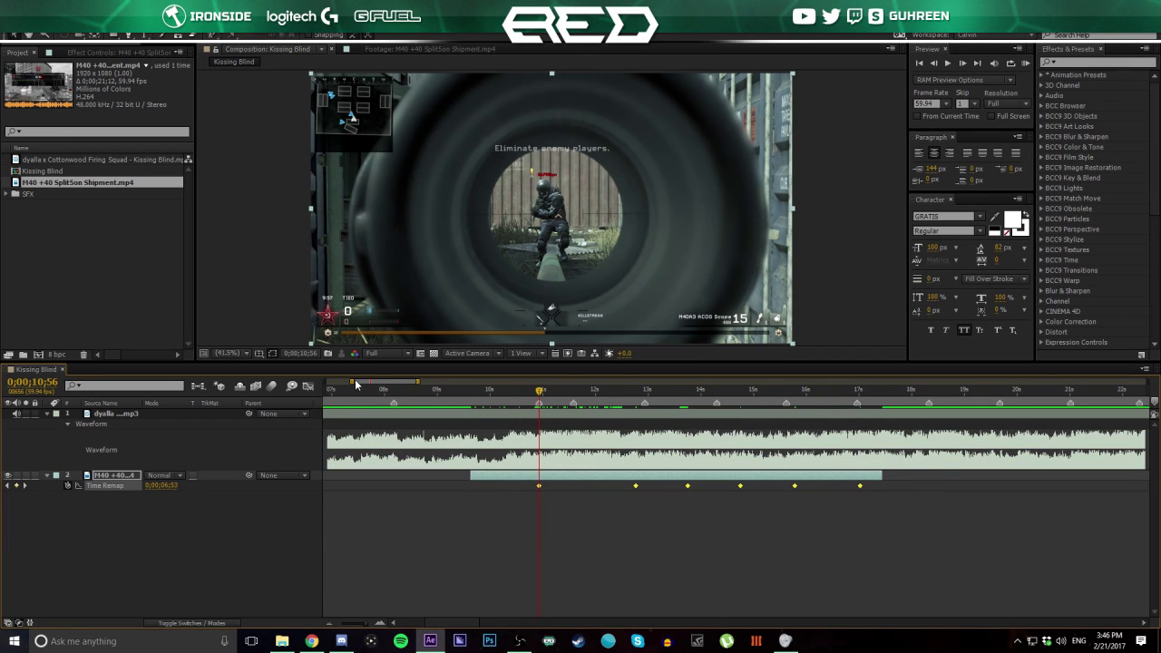
{"action": "left_click_drag", "start_coordinate": [331, 382], "coordinate": [323, 382]}
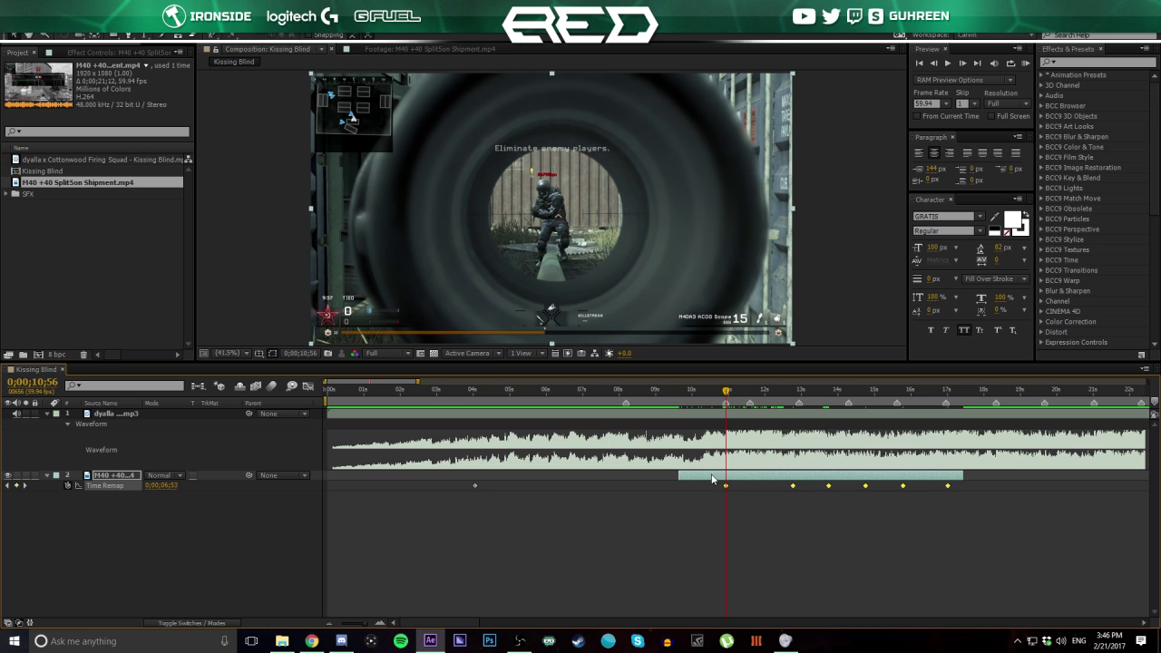
{"action": "left_click", "coordinate": [647, 528]}
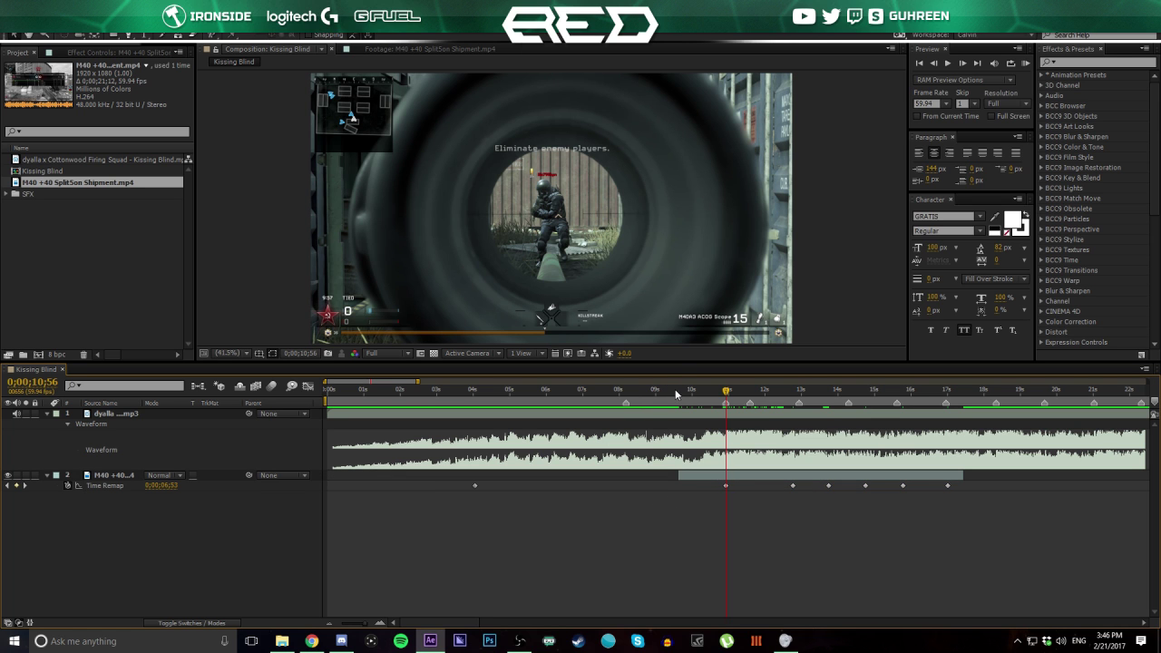
{"action": "left_click_drag", "start_coordinate": [699, 393], "coordinate": [946, 396]}
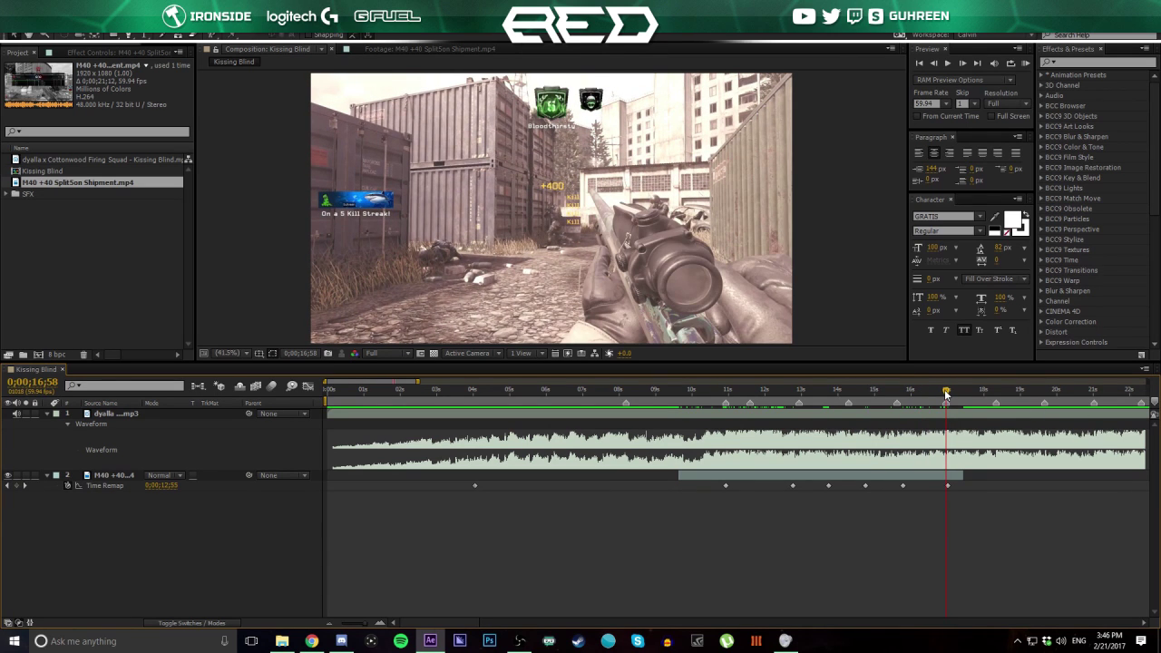
{"action": "left_click", "coordinate": [626, 392]}
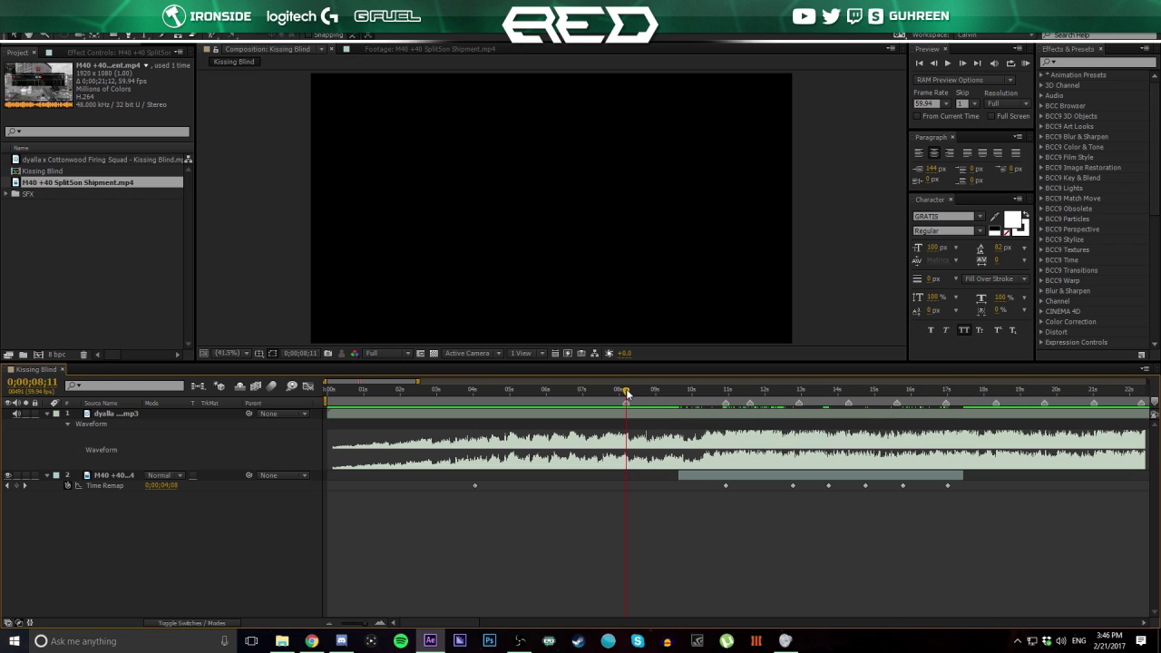
{"action": "left_click_drag", "start_coordinate": [633, 393], "coordinate": [644, 391]}
{"action": "left_click_drag", "start_coordinate": [672, 480], "coordinate": [627, 479]}
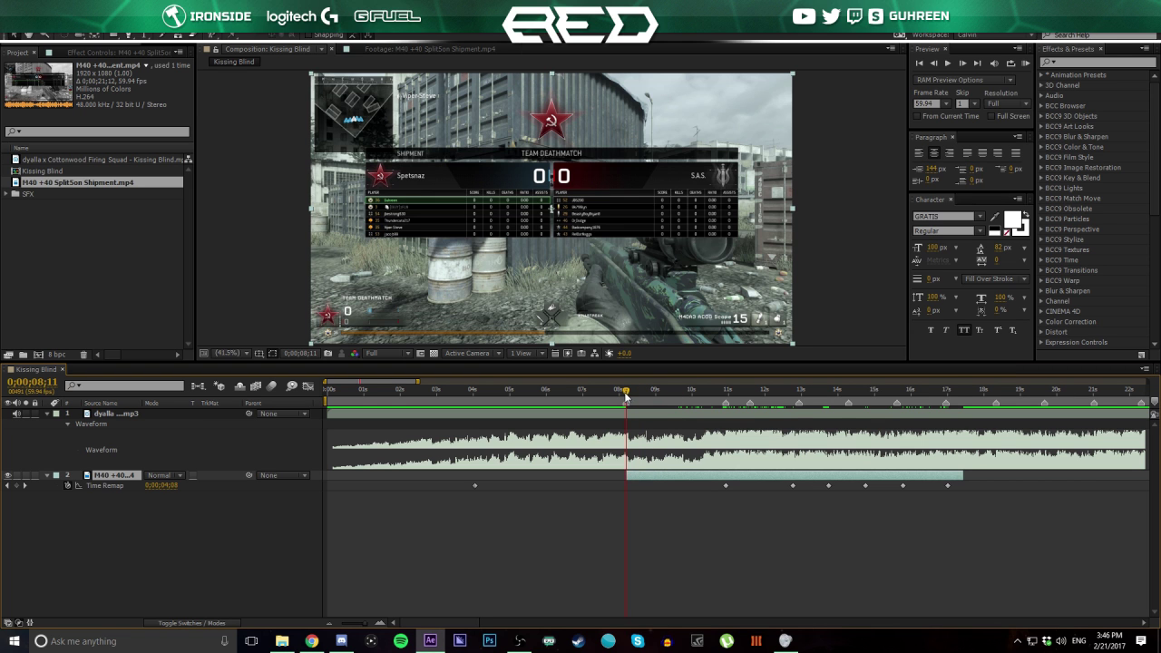
- Locate the run-up moment before the first shot and add a Time Remap keyframe at 0;00;09;27
{"action": "left_click_drag", "start_coordinate": [325, 381], "coordinate": [348, 381]}
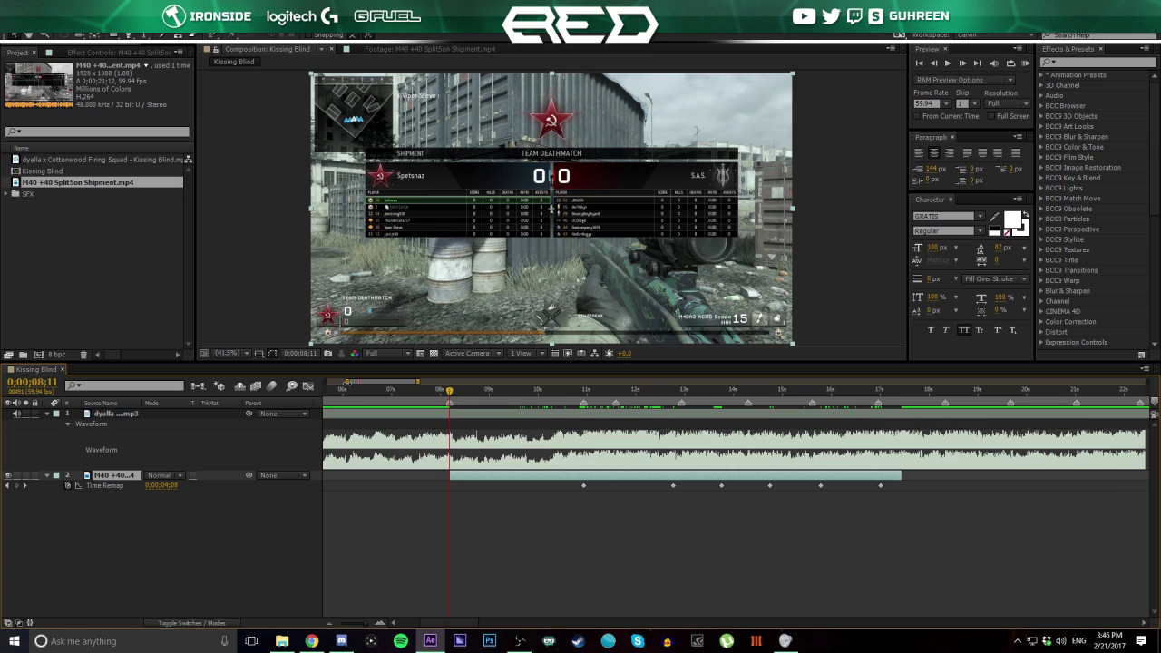
{"action": "left_click_drag", "start_coordinate": [624, 390], "coordinate": [511, 390]}
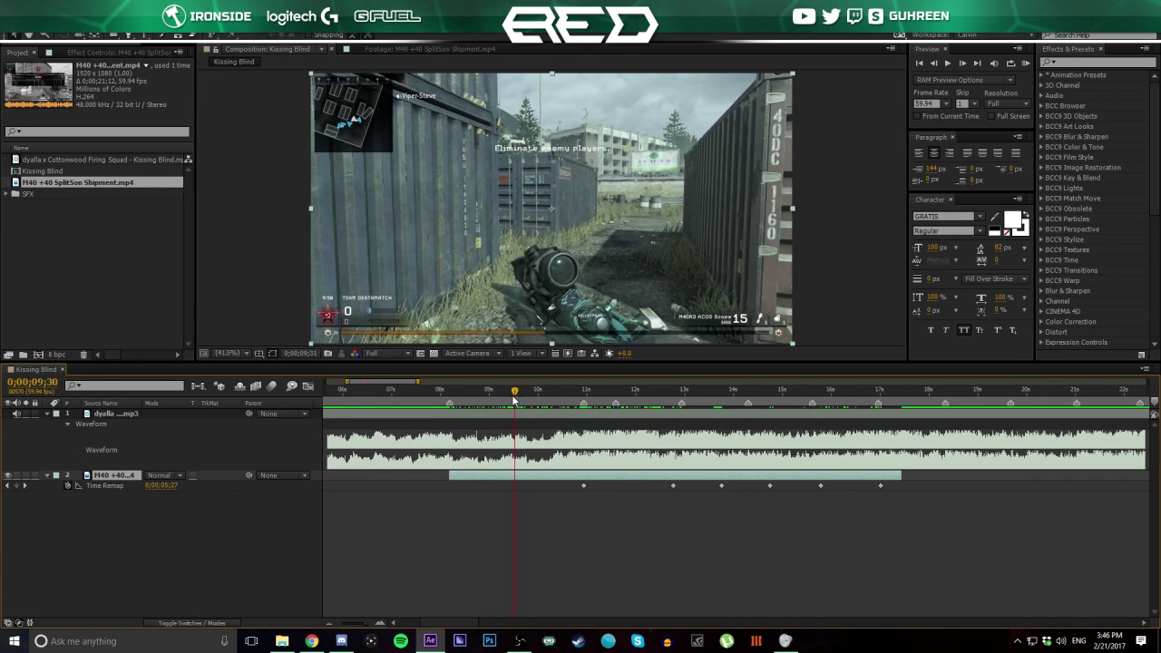
{"action": "left_click", "coordinate": [17, 486]}
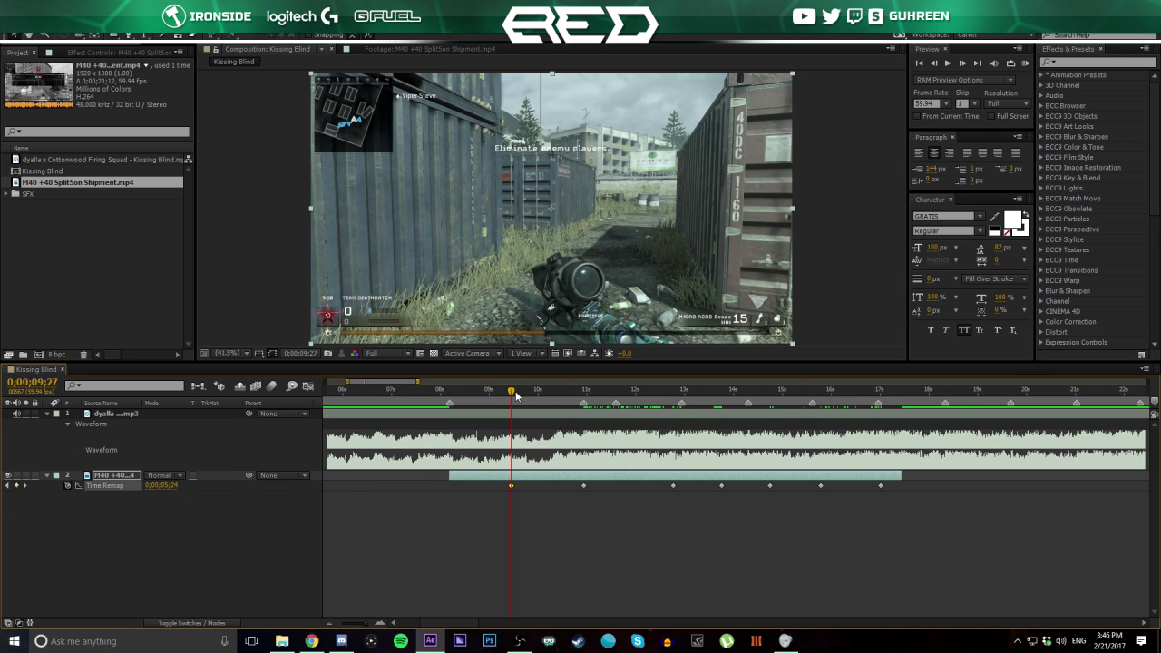
- Move the Time Remap keyframe at 0;00;09;27 back to the clip's start marker at 0;00;08;11, comparing against the first shot at 0;00;10;56
{"action": "left_click_drag", "start_coordinate": [514, 392], "coordinate": [449, 392]}
{"action": "left_click_drag", "start_coordinate": [510, 486], "coordinate": [450, 487]}
{"action": "left_click", "coordinate": [455, 393]}
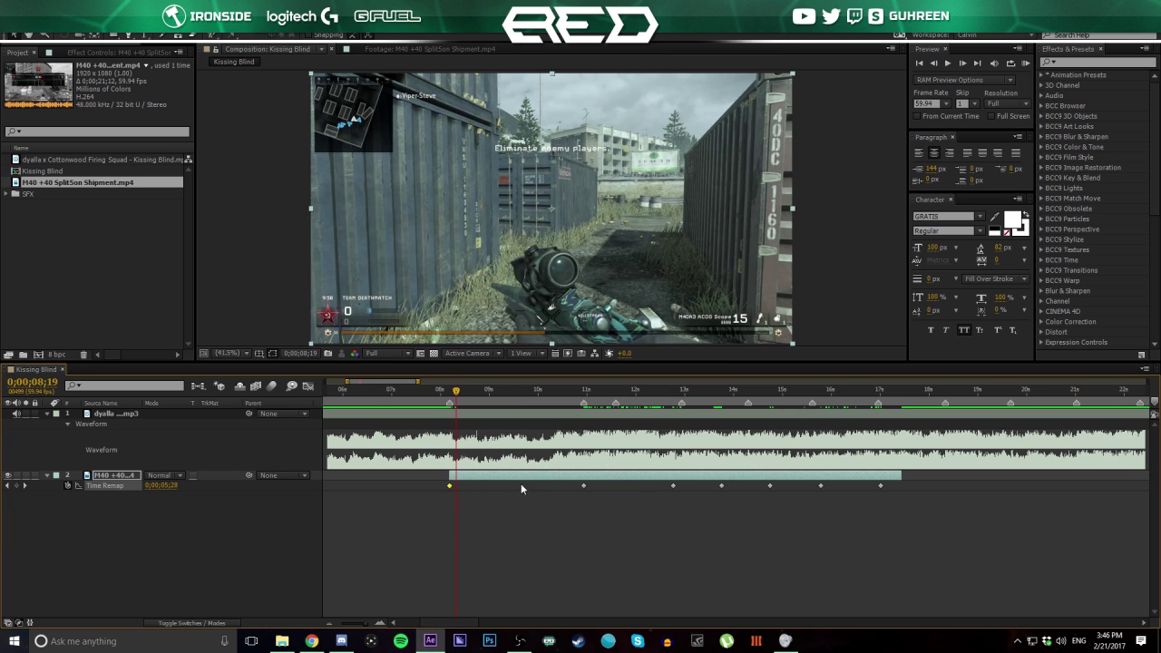
{"action": "key", "text": "ctrl+z"}
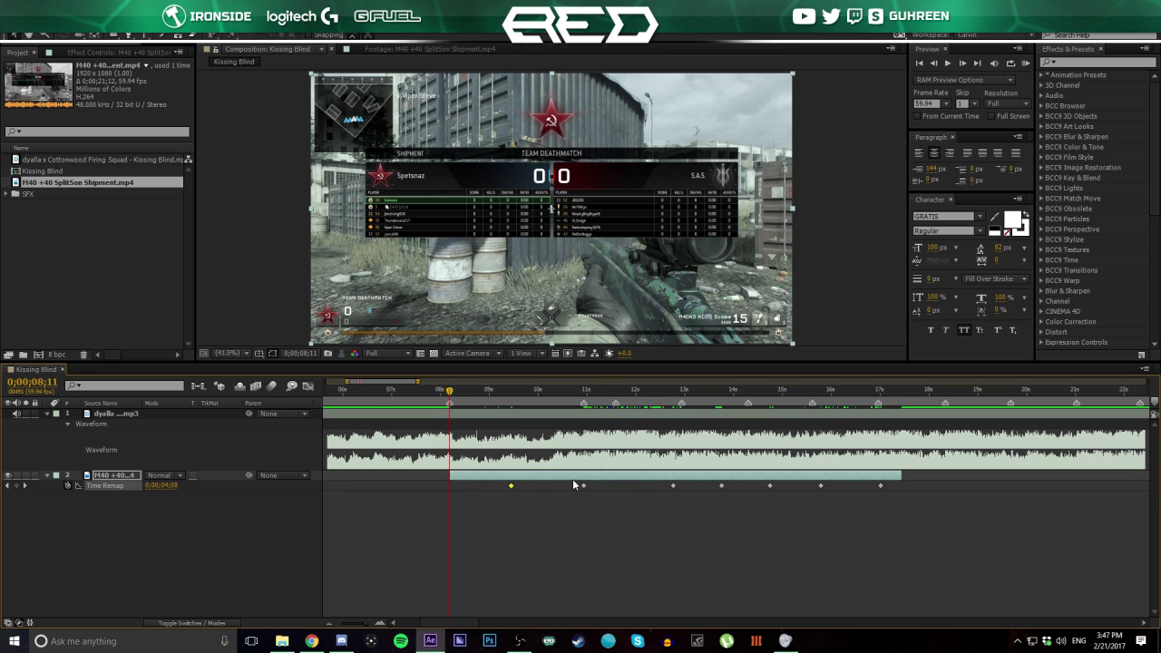
{"action": "left_click_drag", "start_coordinate": [449, 392], "coordinate": [583, 399]}
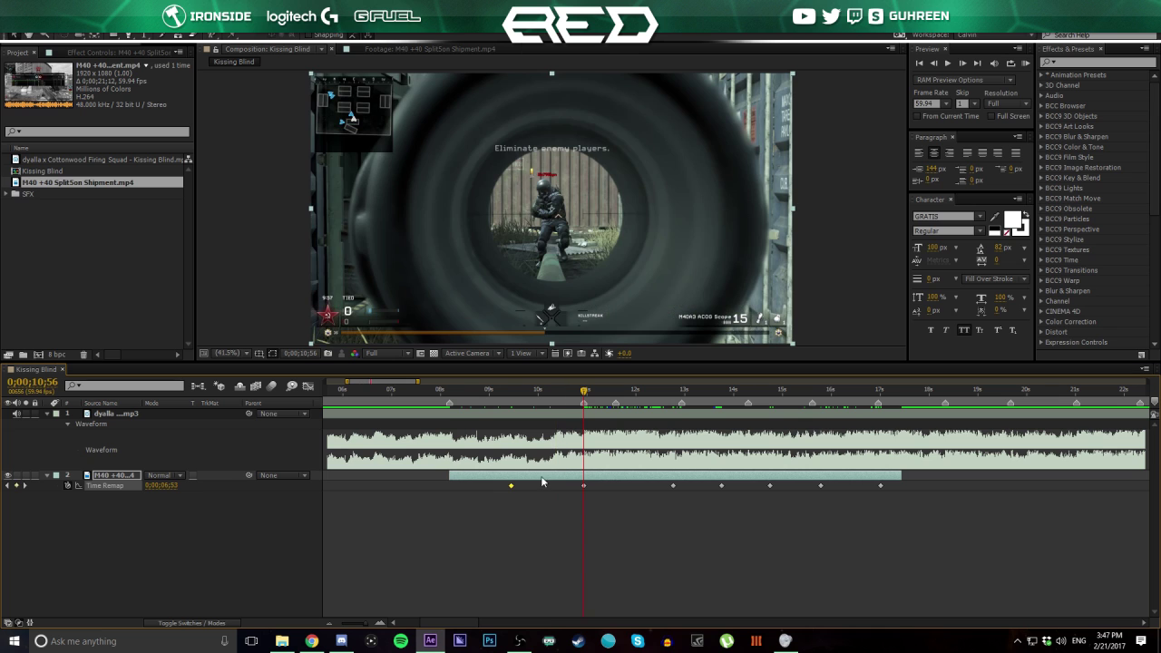
{"action": "left_click", "coordinate": [447, 399]}
{"action": "left_click", "coordinate": [471, 404]}
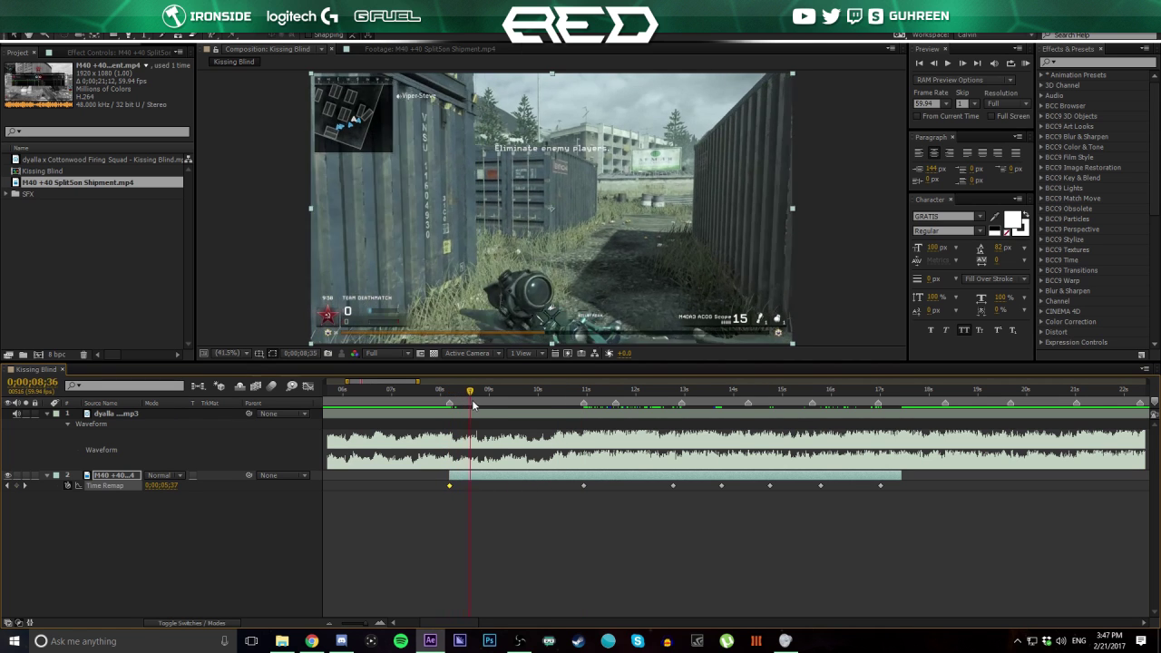
- Shift the last five Time Remap keyframes so the first aligns with the 0;00;12;56 marker, and the last four to start at 0;00;14;18
{"action": "left_click_drag", "start_coordinate": [473, 406], "coordinate": [507, 419]}
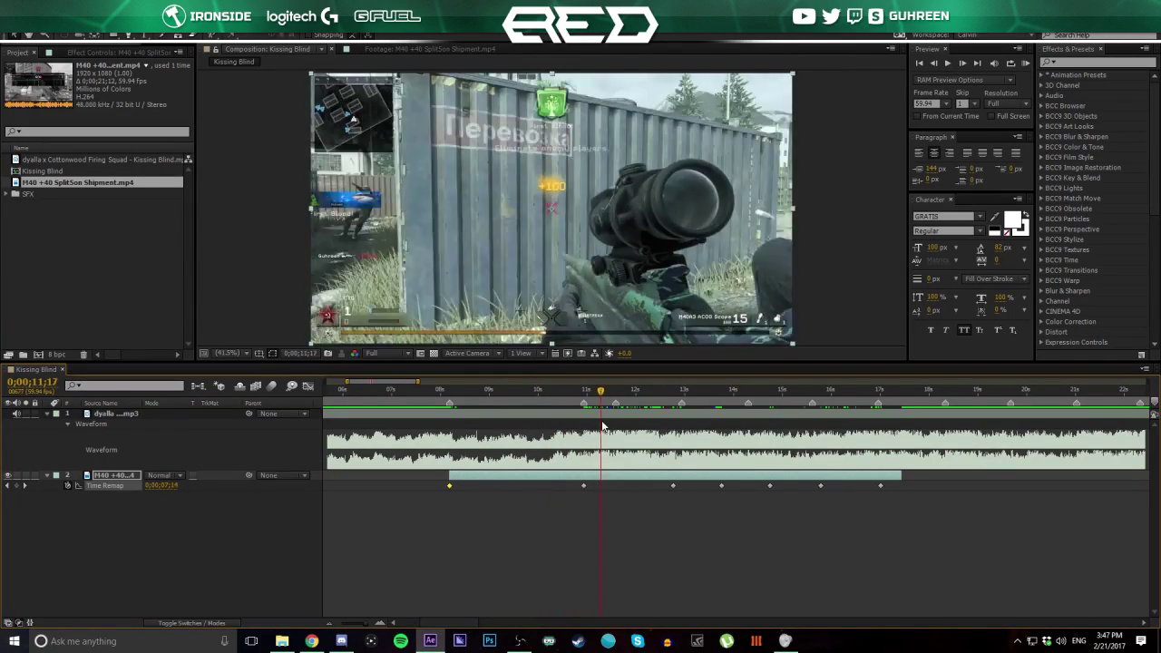
{"action": "key", "text": "space"}
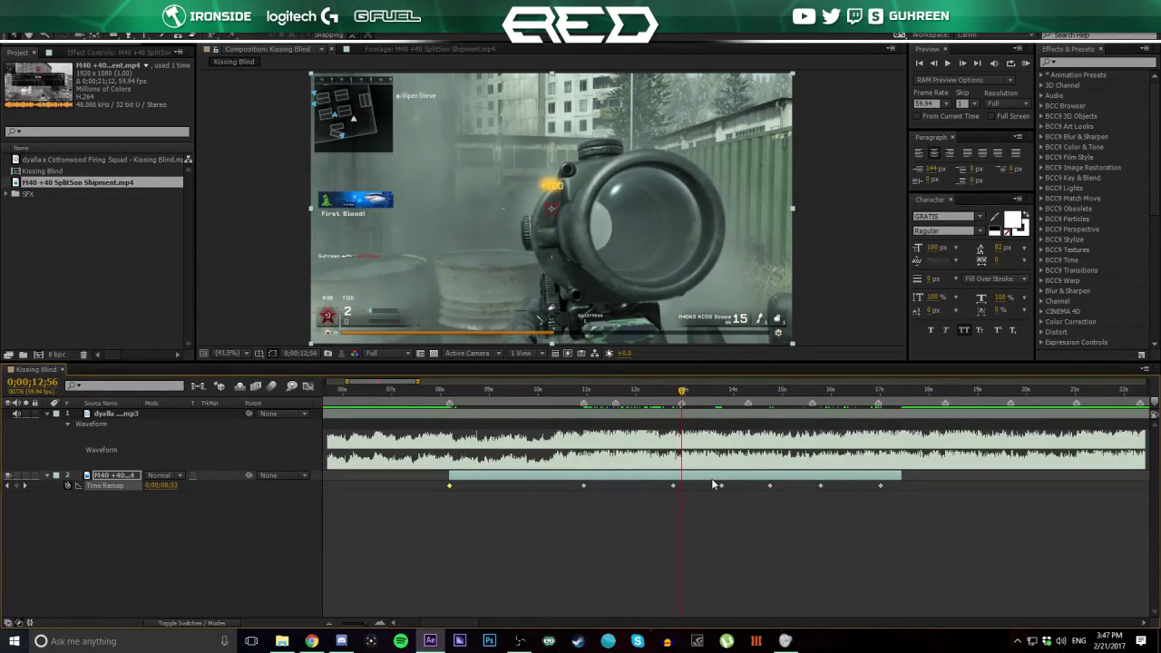
{"action": "left_click_drag", "start_coordinate": [660, 506], "coordinate": [878, 486]}
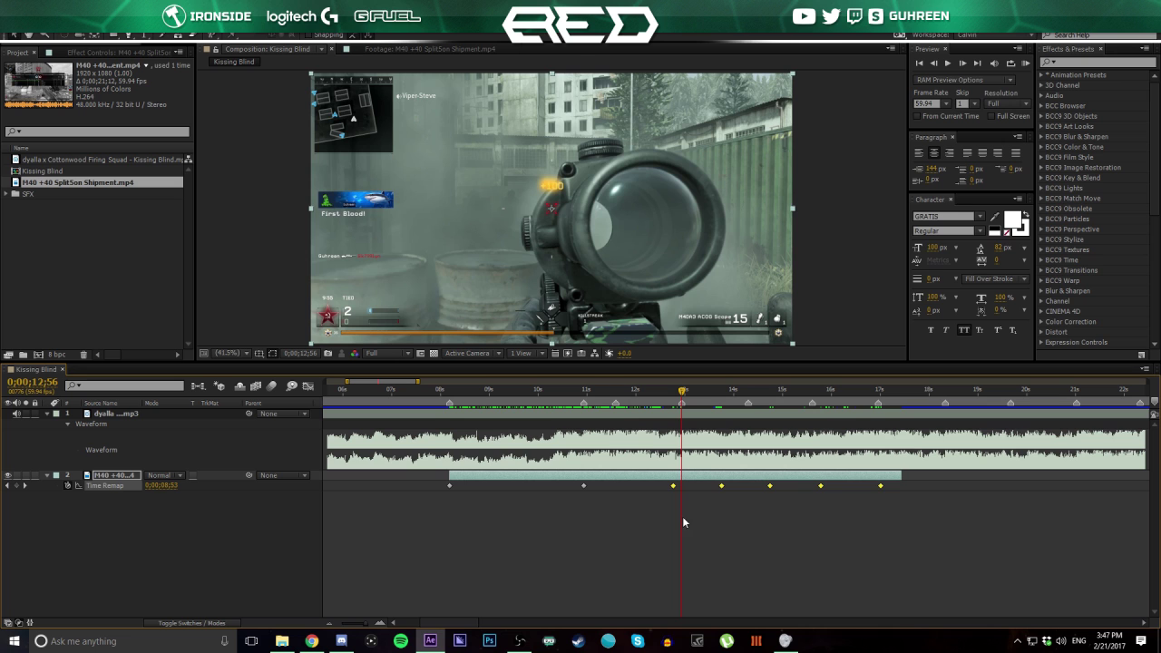
{"action": "left_click_drag", "start_coordinate": [675, 488], "coordinate": [682, 488]}
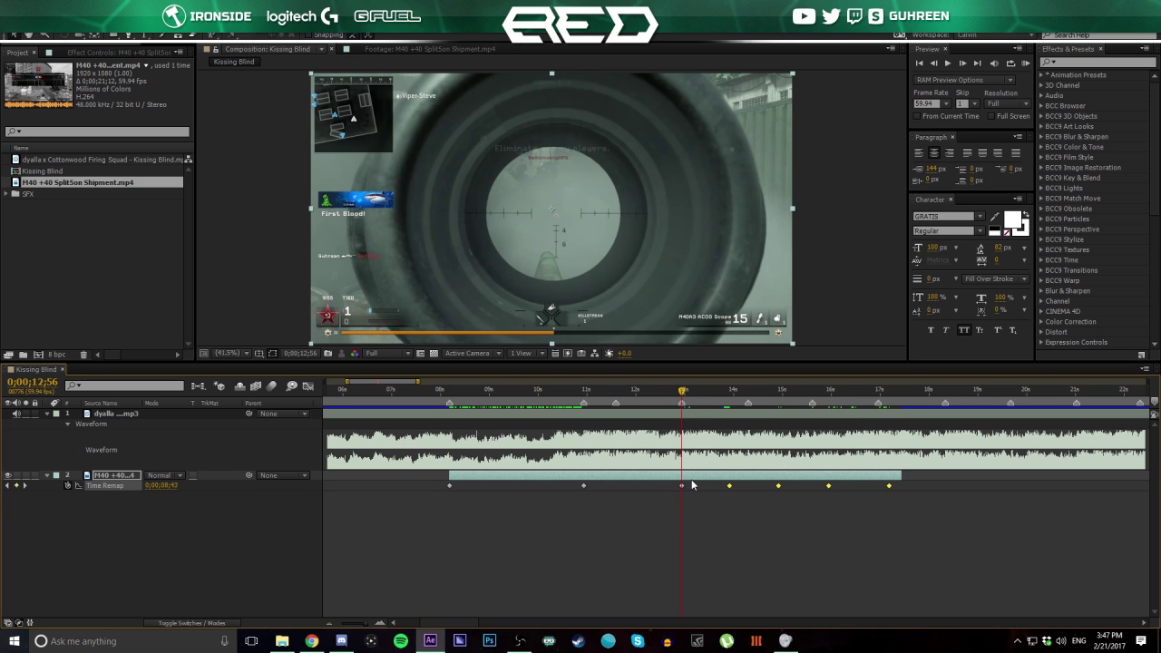
{"action": "mouse_move", "coordinate": [744, 391]}
{"action": "left_mouse_down"}
{"action": "mouse_move", "coordinate": [693, 391]}
{"action": "mouse_move", "coordinate": [747, 391]}
{"action": "left_mouse_up"}
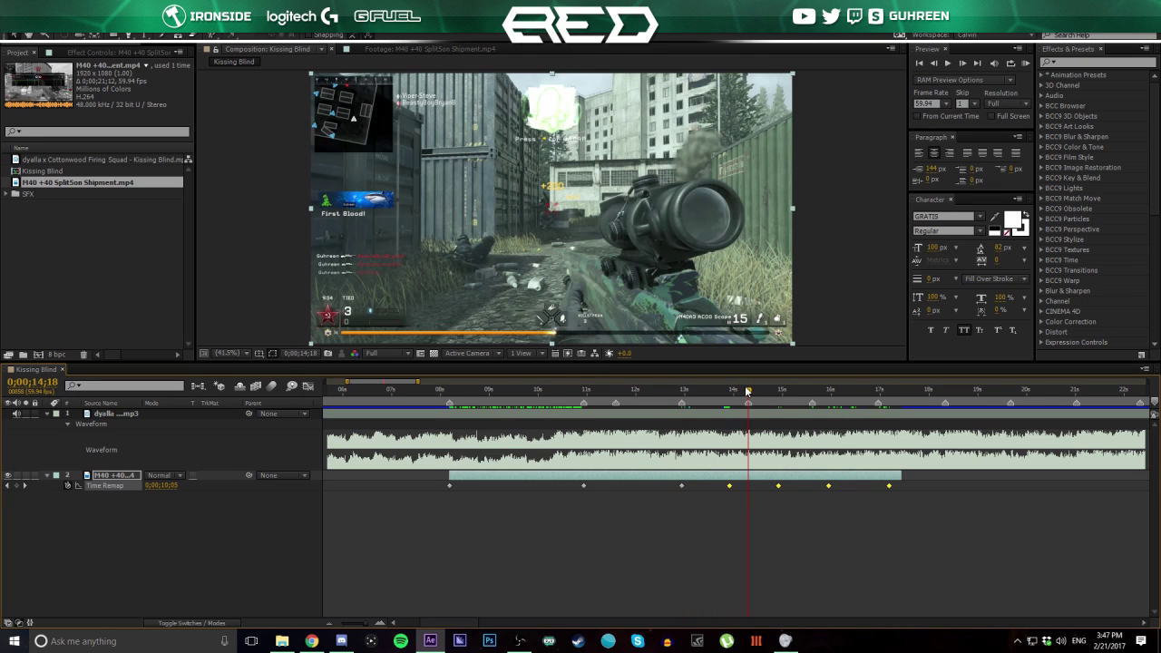
{"action": "left_click_drag", "start_coordinate": [728, 487], "coordinate": [748, 489]}
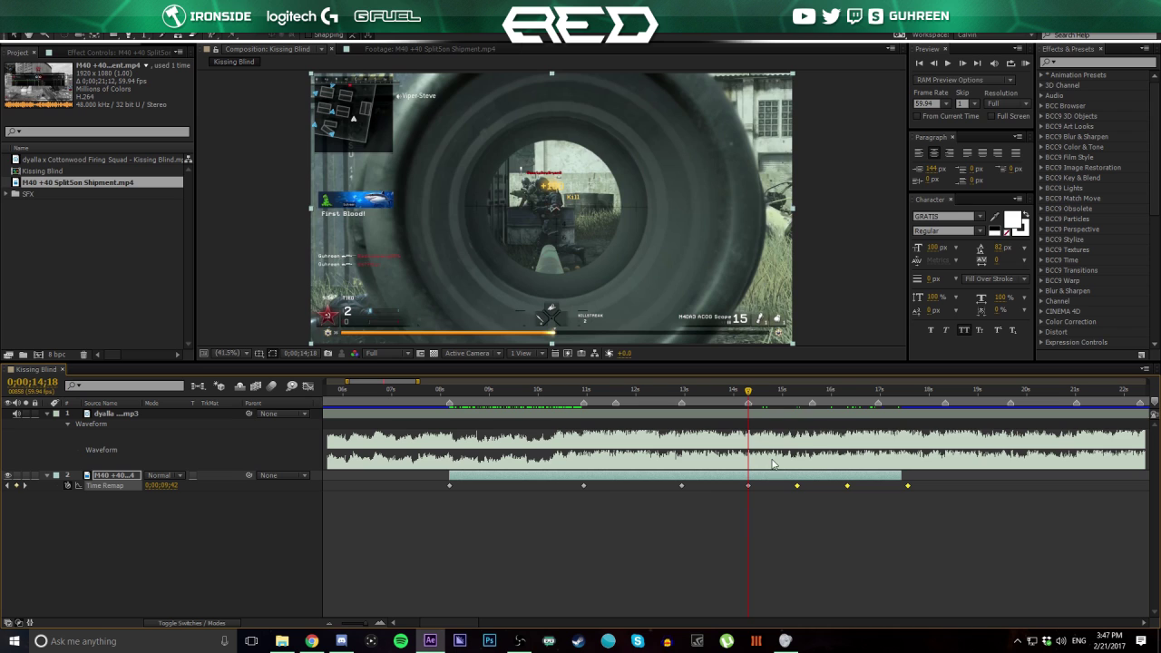
- Shift the remaining Time Remap keyframes so the next two shots land on the markers at 0;00;15;37 and 0;00;16;58
{"action": "left_click", "coordinate": [814, 392]}
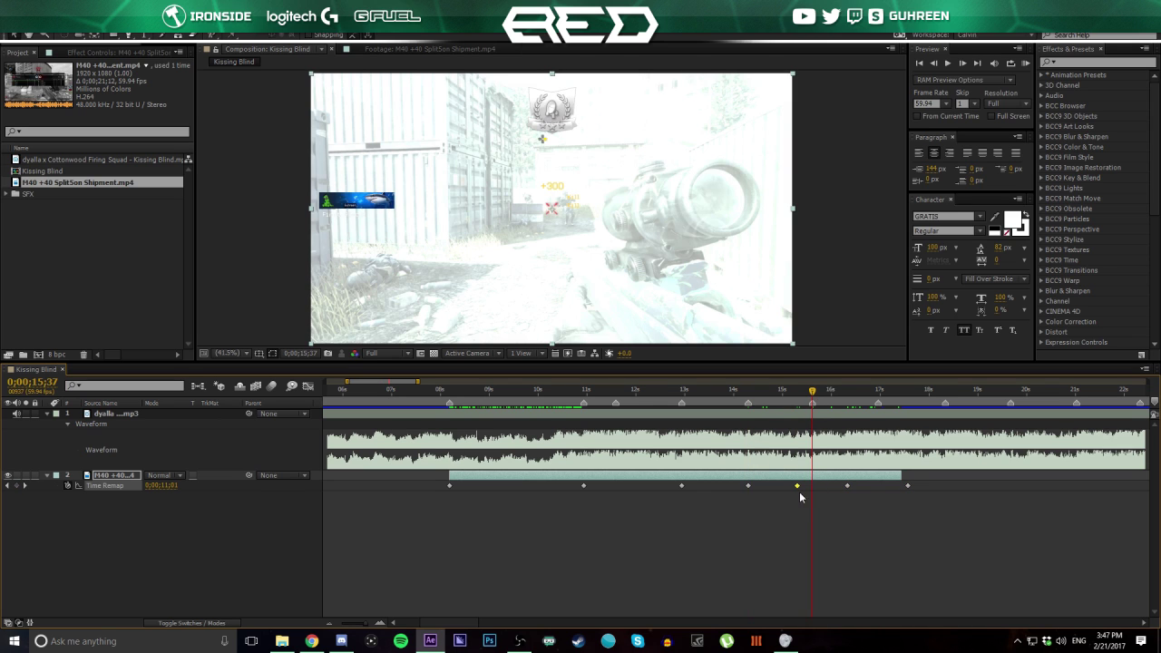
{"action": "left_click_drag", "start_coordinate": [799, 492], "coordinate": [908, 484]}
{"action": "left_click_drag", "start_coordinate": [798, 488], "coordinate": [875, 481]}
{"action": "left_click", "coordinate": [814, 487], "text": "shift"}
{"action": "left_click", "coordinate": [879, 394]}
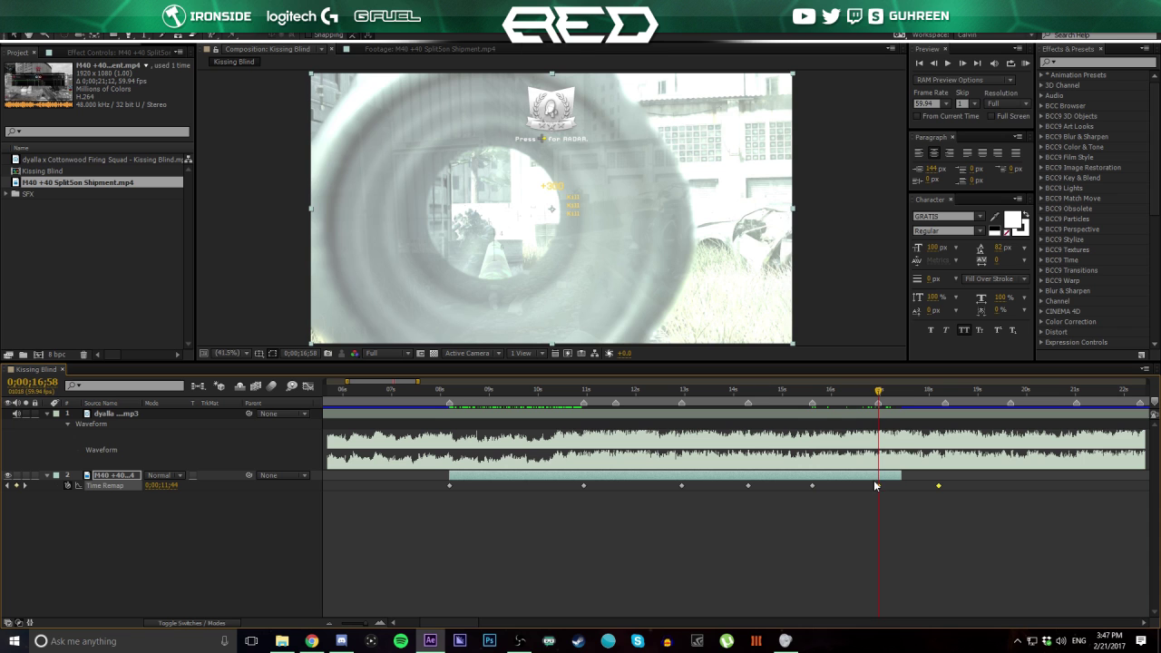
{"action": "left_click_drag", "start_coordinate": [935, 391], "coordinate": [945, 391]}
{"action": "left_click", "coordinate": [929, 546]}
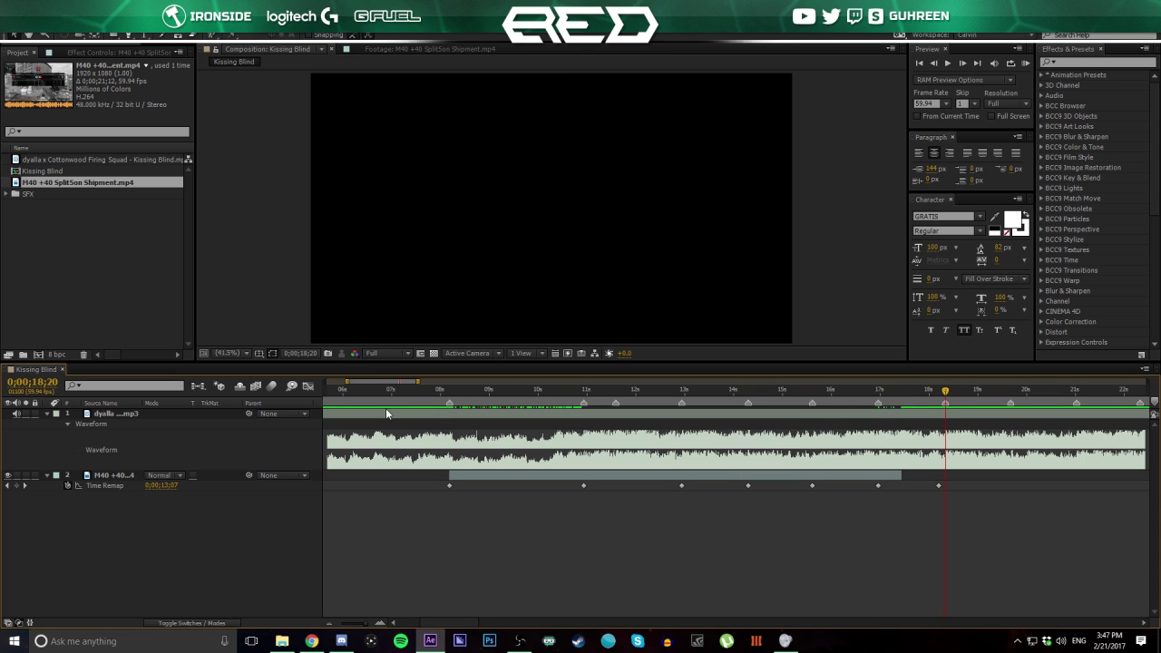
- Set the composition's work area to run from 0;00;07;22 to 0;00;19;03
{"action": "left_click_drag", "start_coordinate": [443, 388], "coordinate": [907, 404]}
{"action": "left_click_drag", "start_coordinate": [490, 391], "coordinate": [397, 402]}
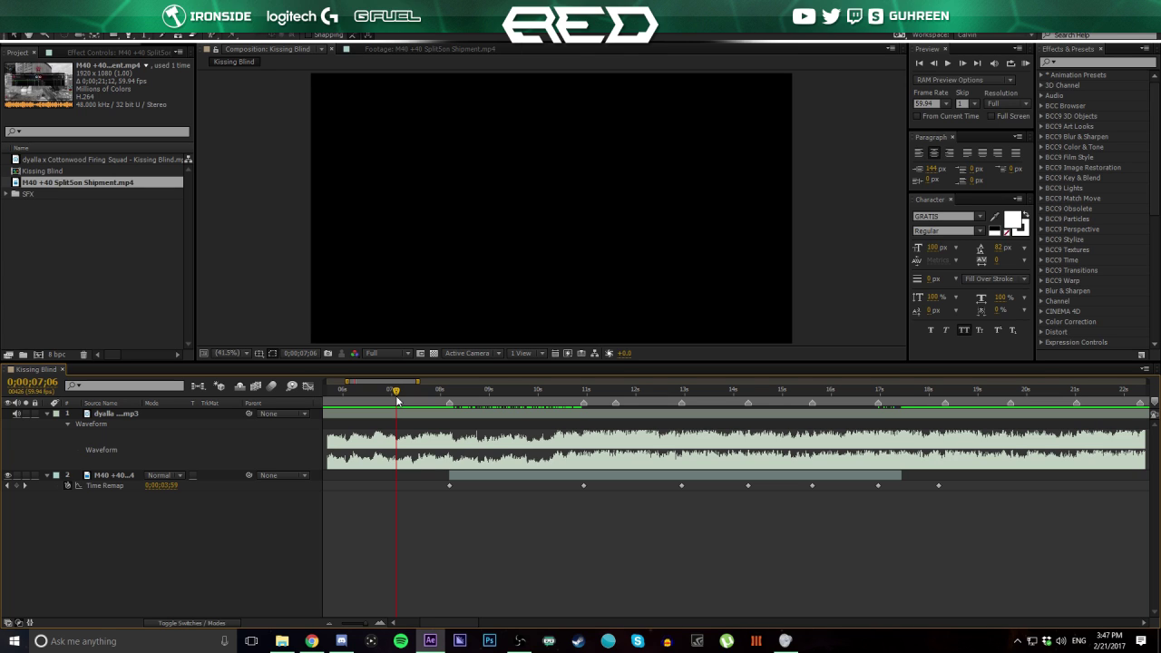
{"action": "left_click_drag", "start_coordinate": [396, 401], "coordinate": [410, 400]}
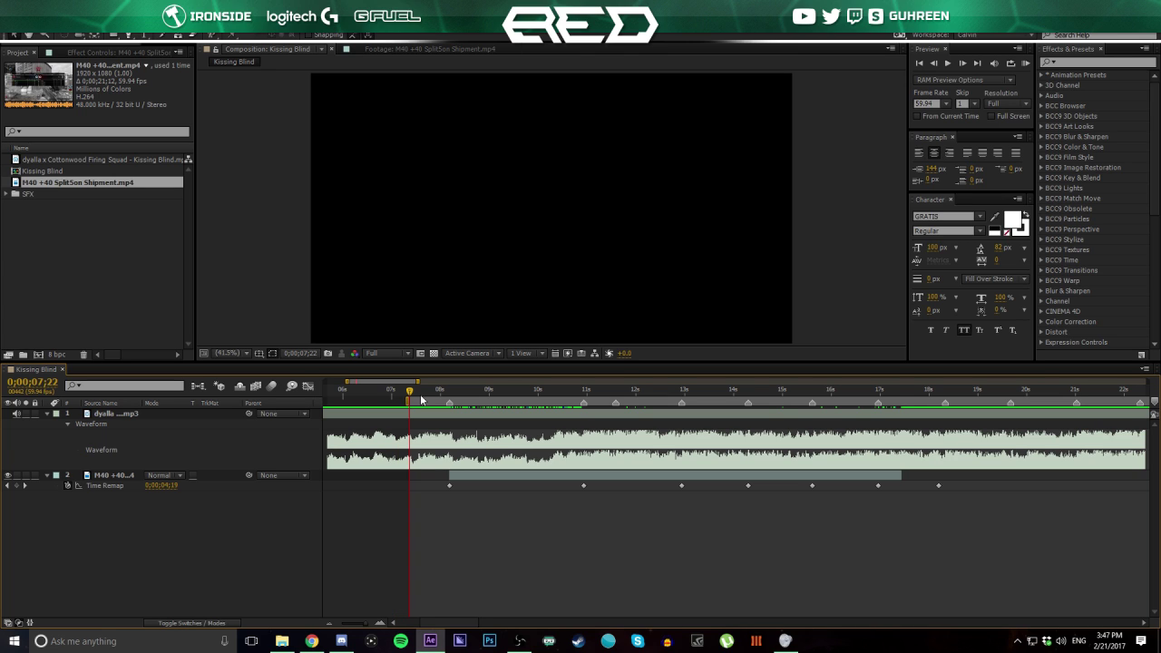
{"action": "left_click_drag", "start_coordinate": [916, 390], "coordinate": [948, 392]}
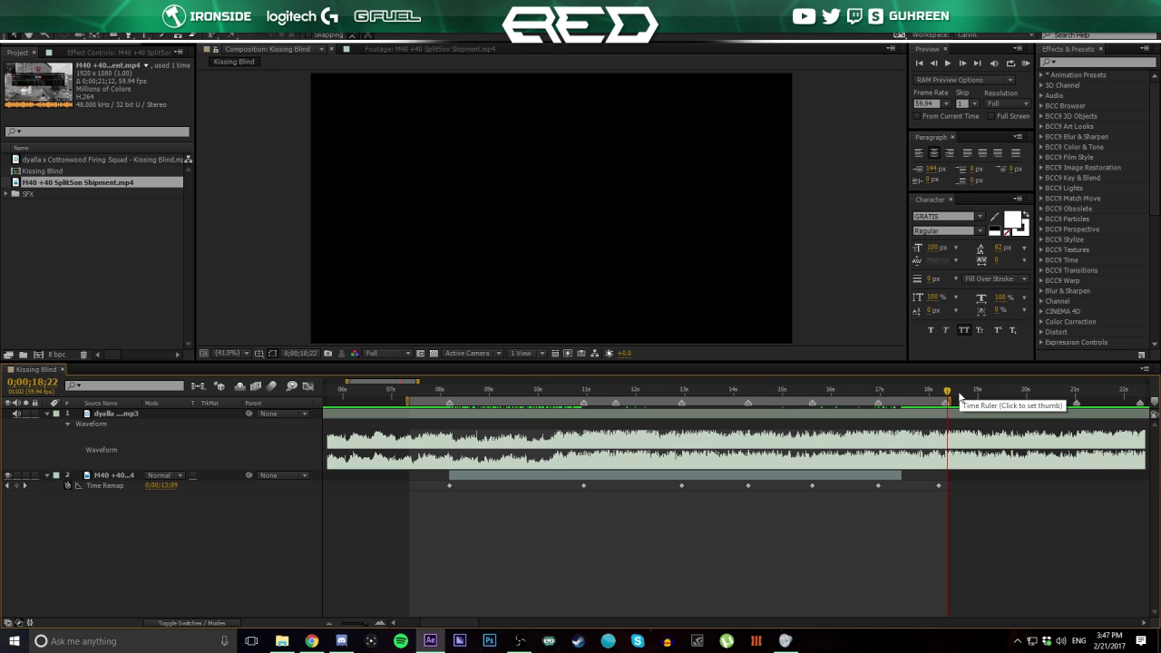
{"action": "left_click_drag", "start_coordinate": [347, 381], "coordinate": [356, 380]}
{"action": "left_click", "coordinate": [957, 398]}
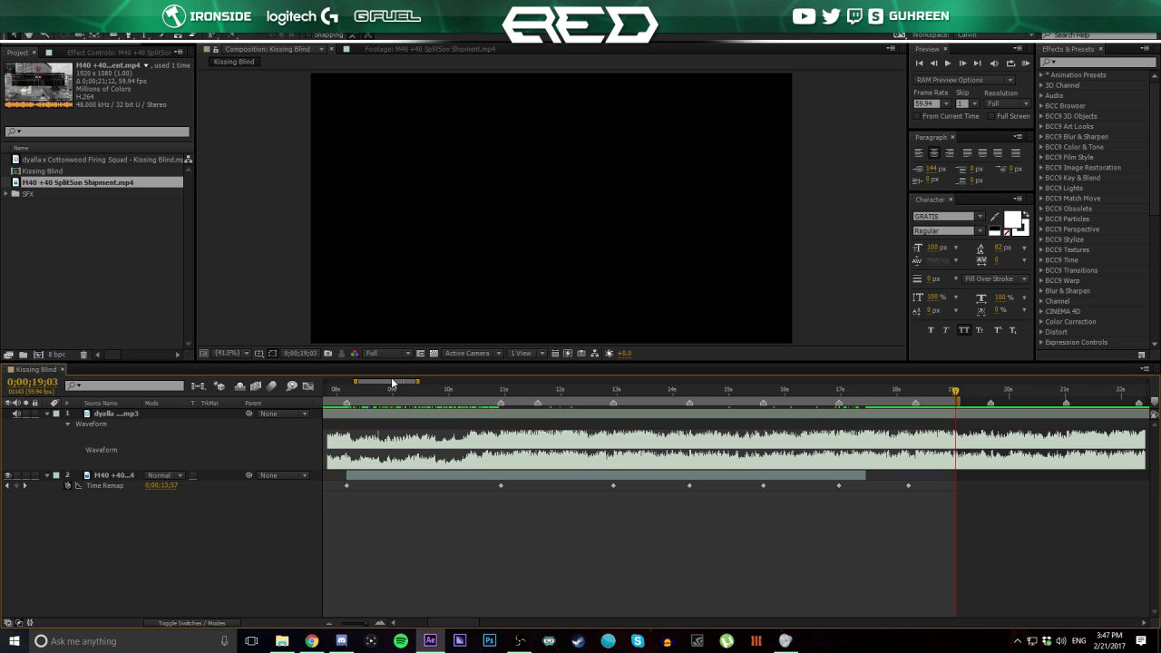
- Extend the end of the gameplay clip to the marker at 0;00;18;20 and add a Time Remap keyframe at 0;00;17;52
{"action": "left_click_drag", "start_coordinate": [383, 383], "coordinate": [379, 384]}
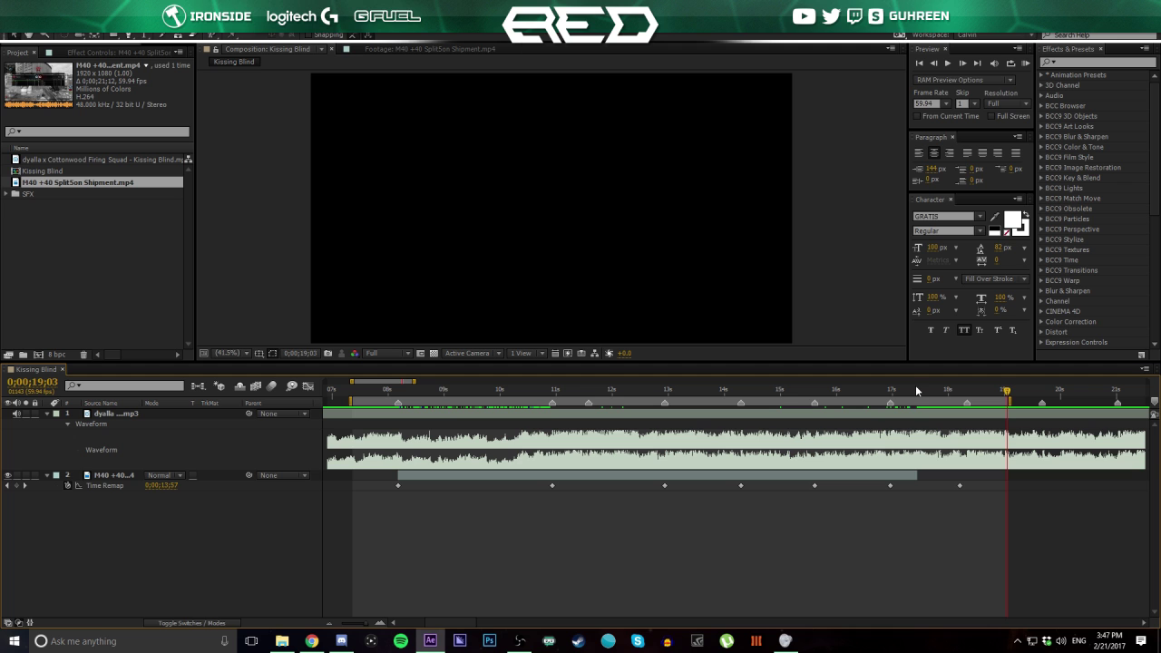
{"action": "left_click_drag", "start_coordinate": [915, 391], "coordinate": [967, 399]}
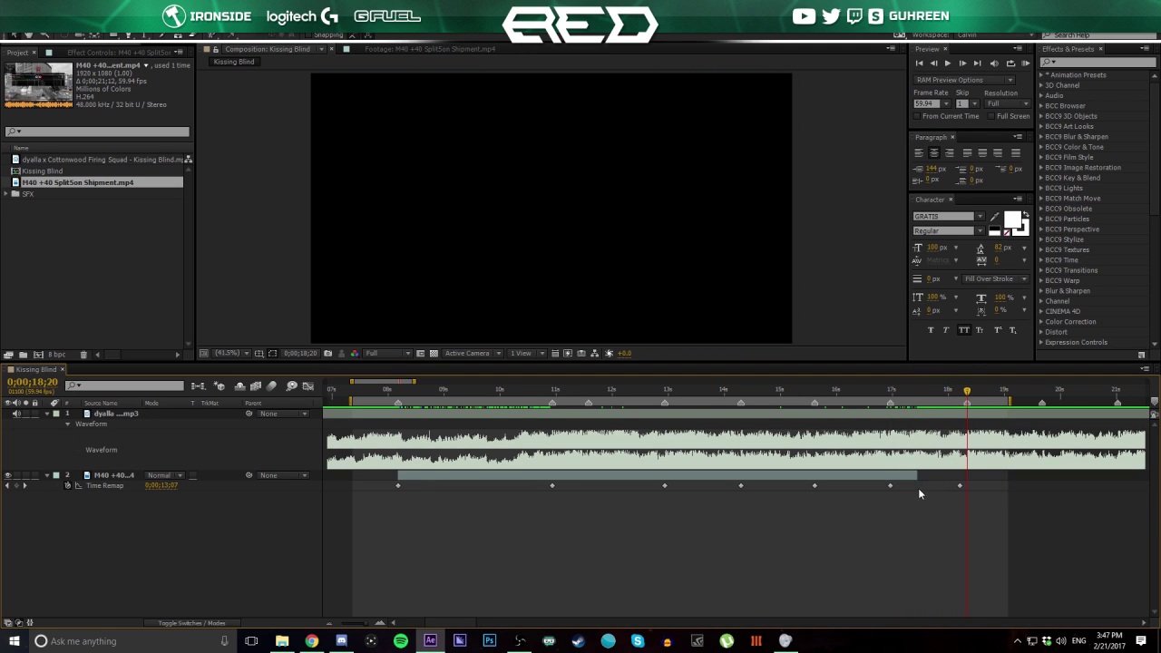
{"action": "left_click_drag", "start_coordinate": [920, 475], "coordinate": [968, 467]}
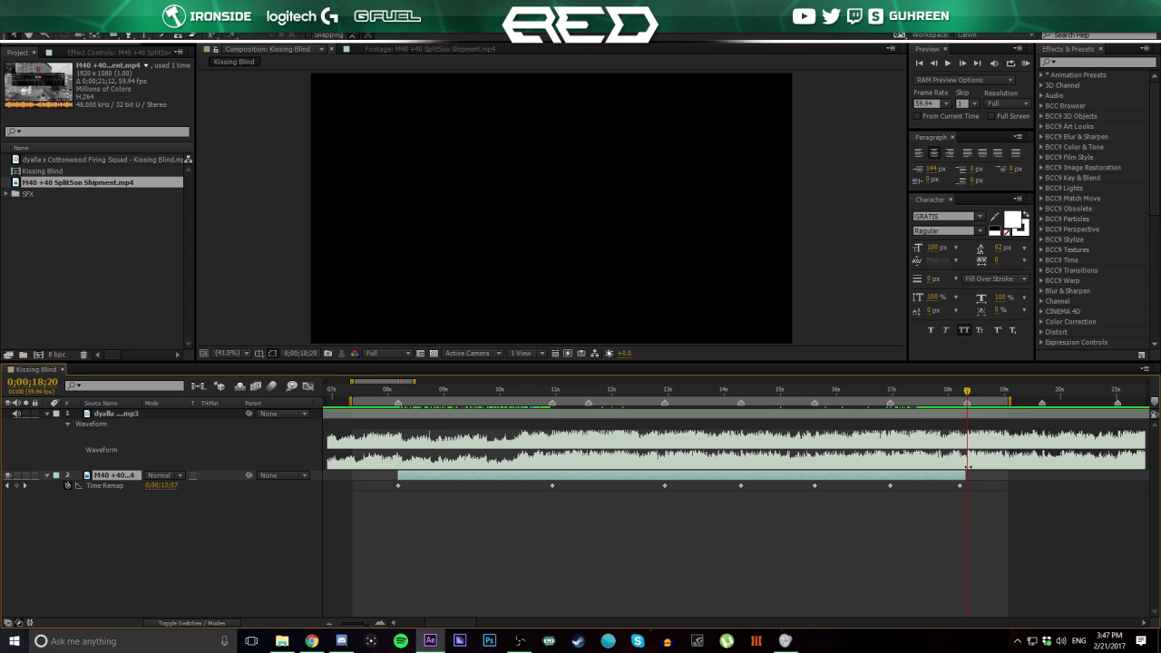
{"action": "mouse_move", "coordinate": [943, 392]}
{"action": "left_mouse_down"}
{"action": "mouse_move", "coordinate": [906, 395]}
{"action": "mouse_move", "coordinate": [970, 400]}
{"action": "mouse_move", "coordinate": [895, 402]}
{"action": "mouse_move", "coordinate": [942, 403]}
{"action": "left_mouse_up"}
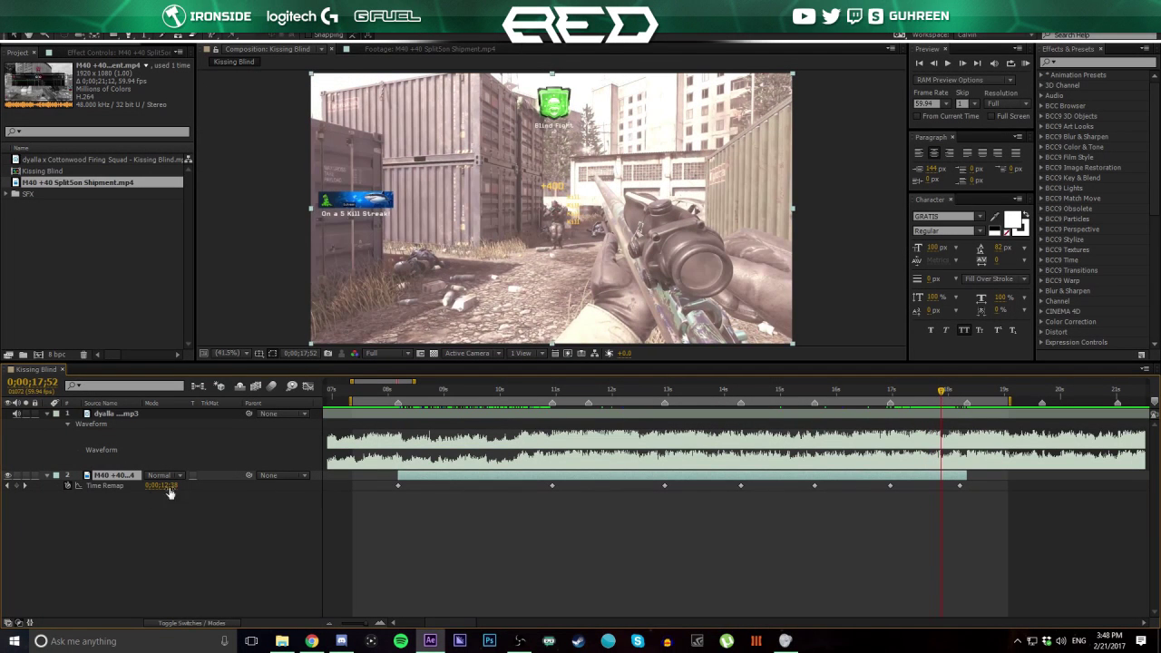
{"action": "left_click", "coordinate": [15, 486]}
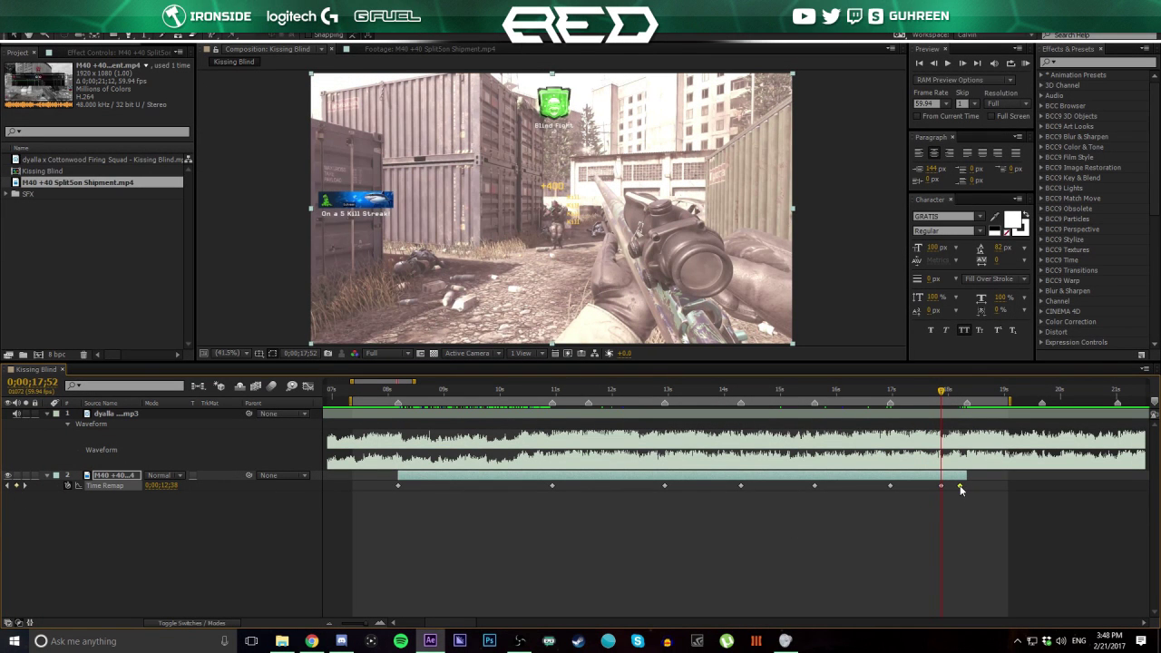